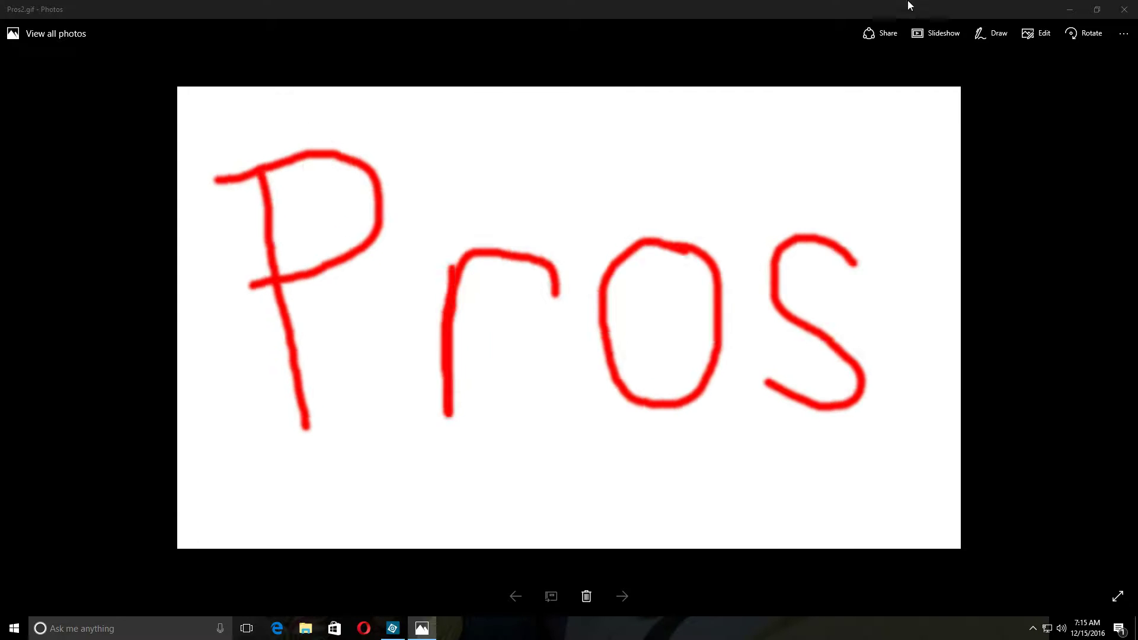
Step: Minimize the Photos window showing the Pros image to reveal Photoshop Elements
{"action": "left_click", "coordinate": [1071, 10]}
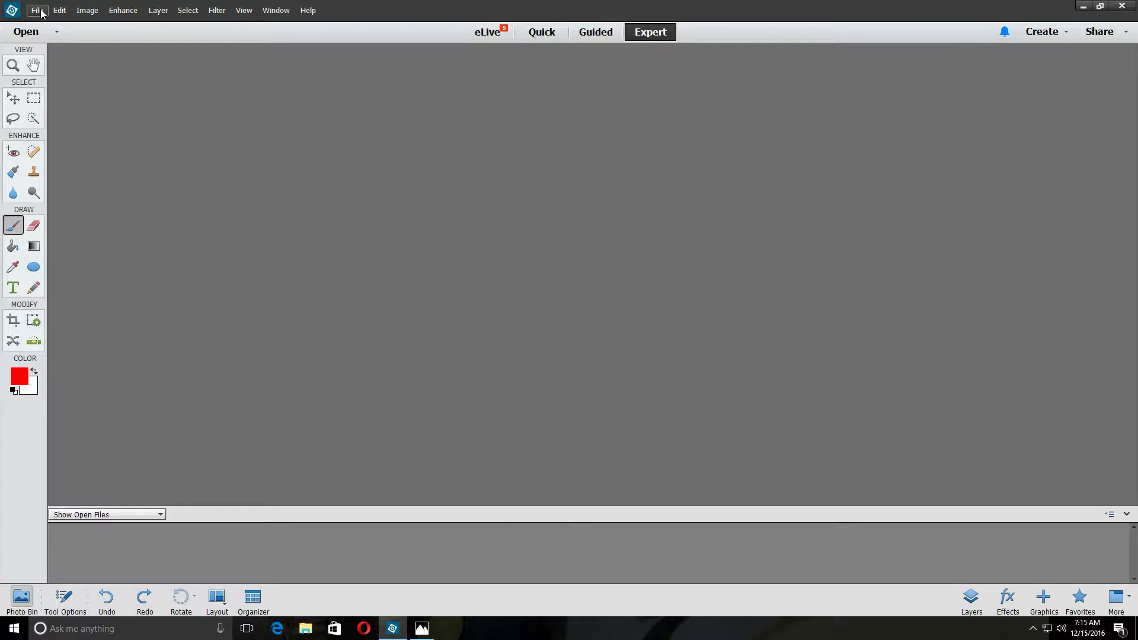
Step: Create a new blank white 1232×724 px document named cons gifs
{"action": "left_click", "coordinate": [41, 14]}
{"action": "mouse_move", "coordinate": [46, 24]}
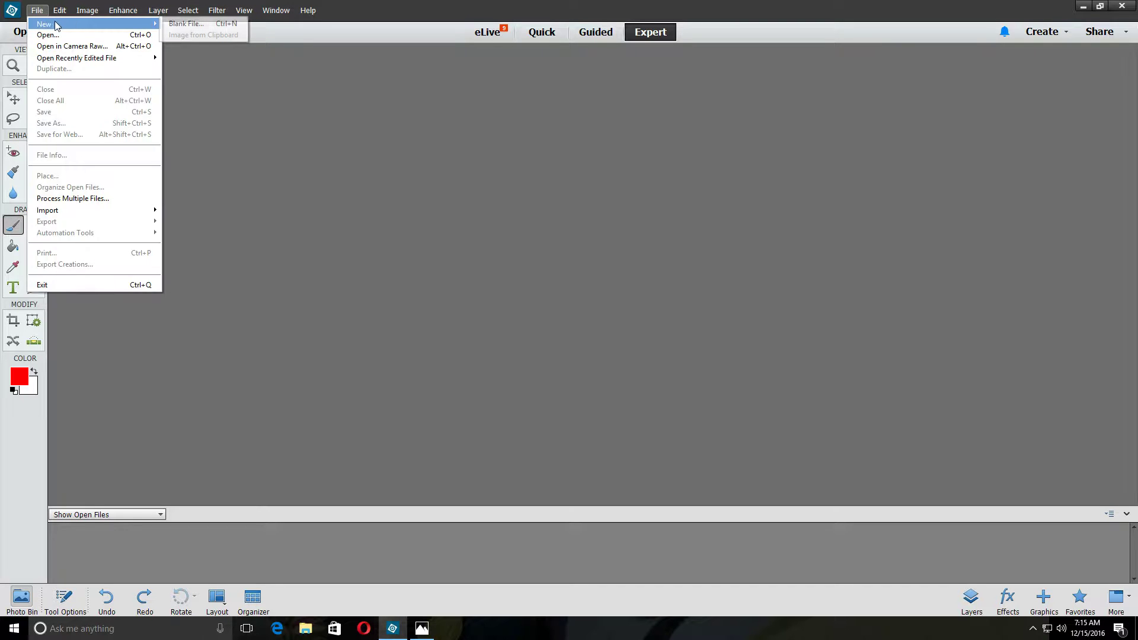
{"action": "left_click", "coordinate": [185, 24]}
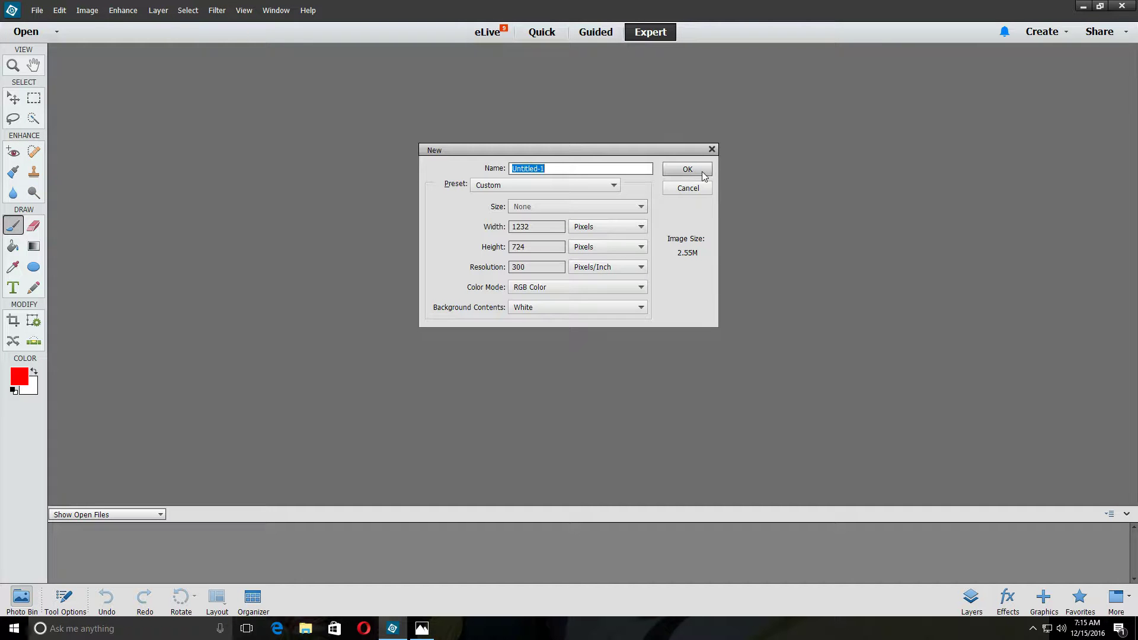
{"action": "type", "text": "con"}
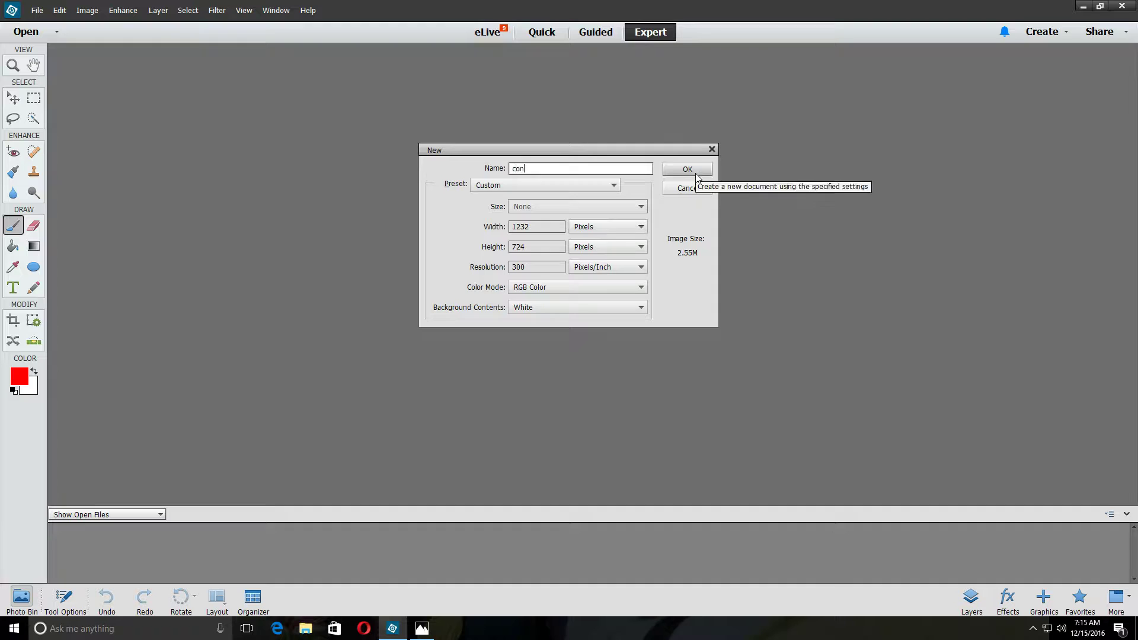
{"action": "type", "text": "s gift"}
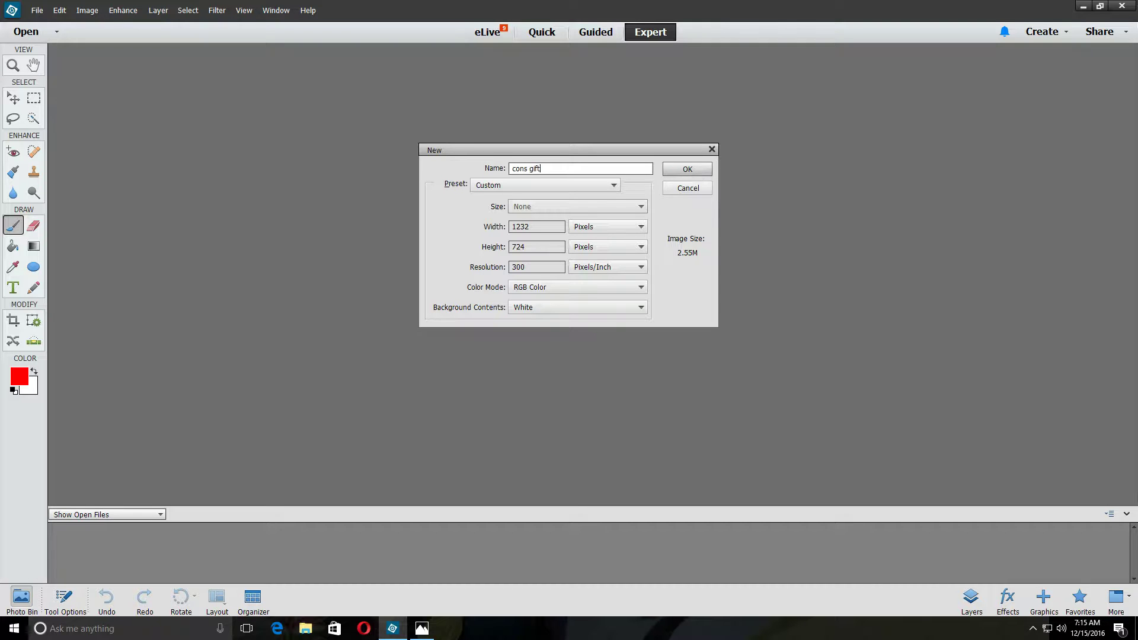
{"action": "type", "text": "s"}
{"action": "key", "text": "Return"}
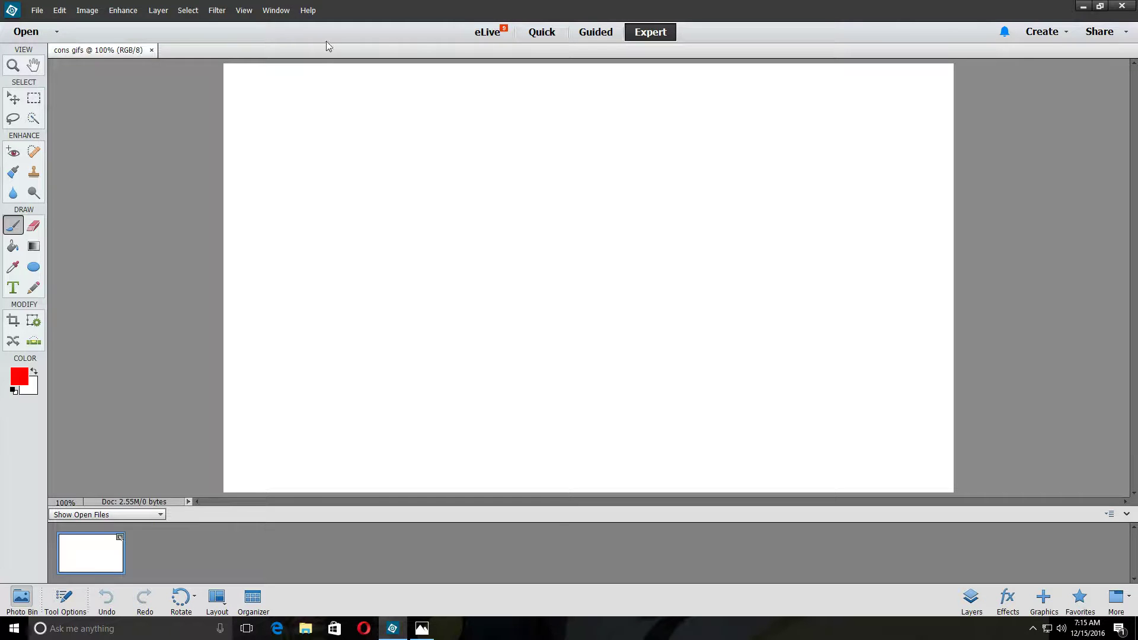
Step: Show the Layers panel from the Window menu
{"action": "left_click", "coordinate": [245, 10]}
{"action": "left_click", "coordinate": [251, 11]}
{"action": "left_click", "coordinate": [268, 13]}
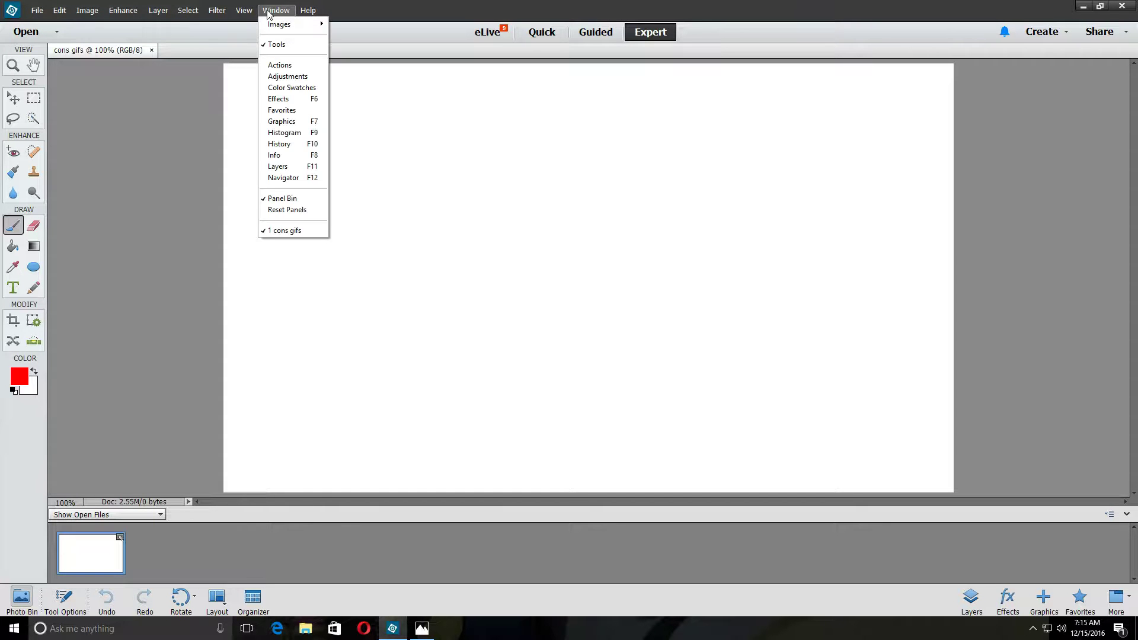
{"action": "left_click", "coordinate": [280, 167]}
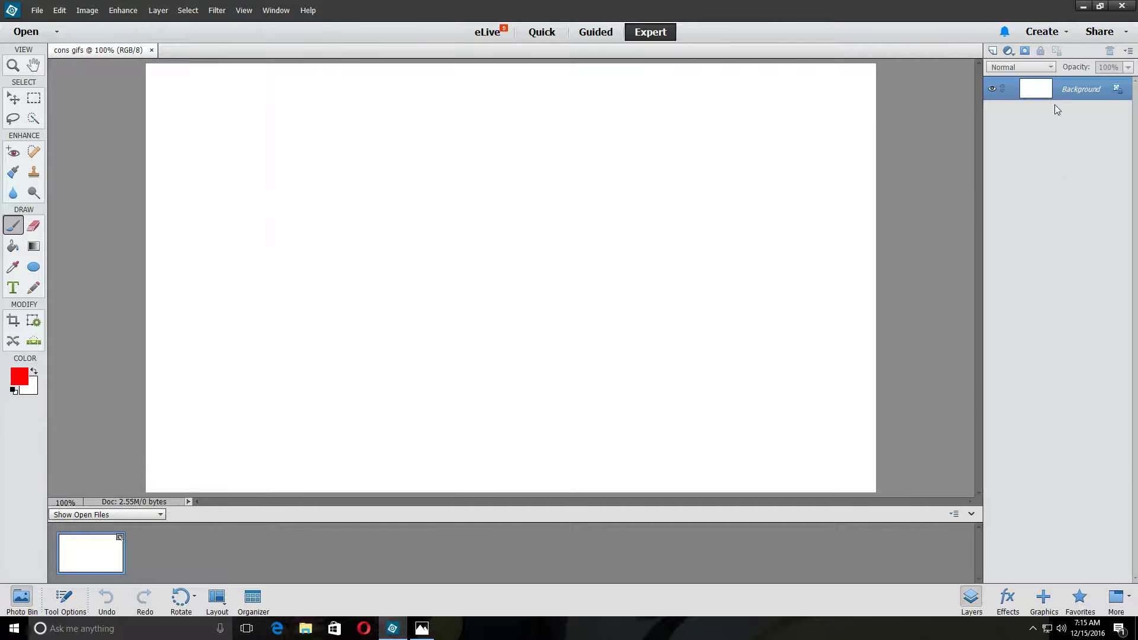
Step: Add empty layers up to Layer 3 and delete the white Background layer
{"action": "left_click", "coordinate": [993, 52]}
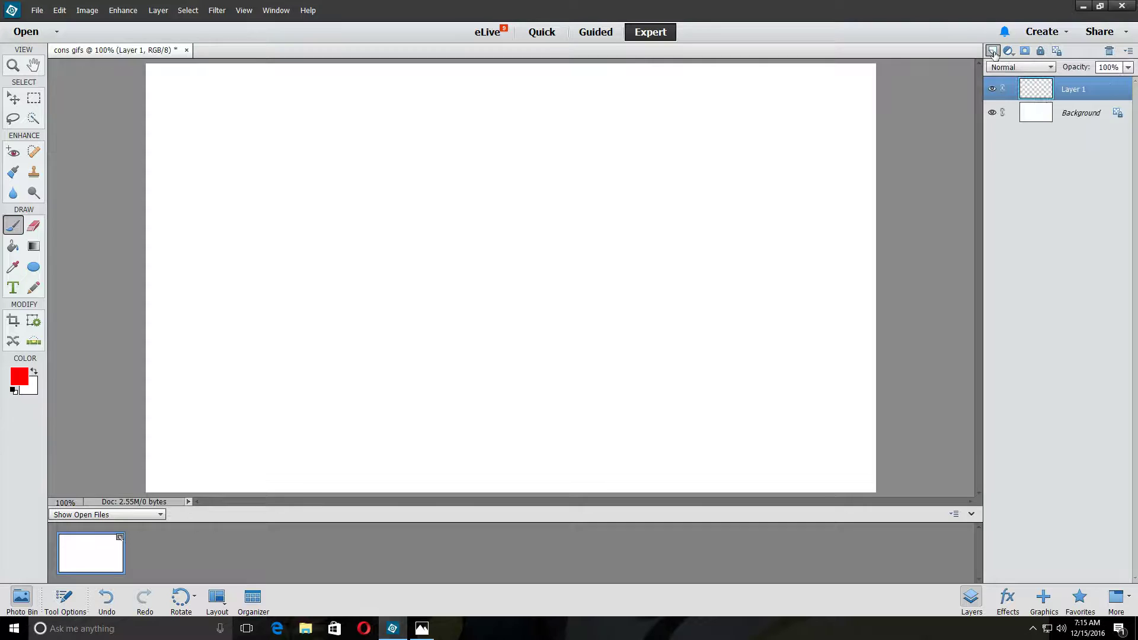
{"action": "left_click", "coordinate": [994, 52]}
{"action": "left_click", "coordinate": [1050, 169]}
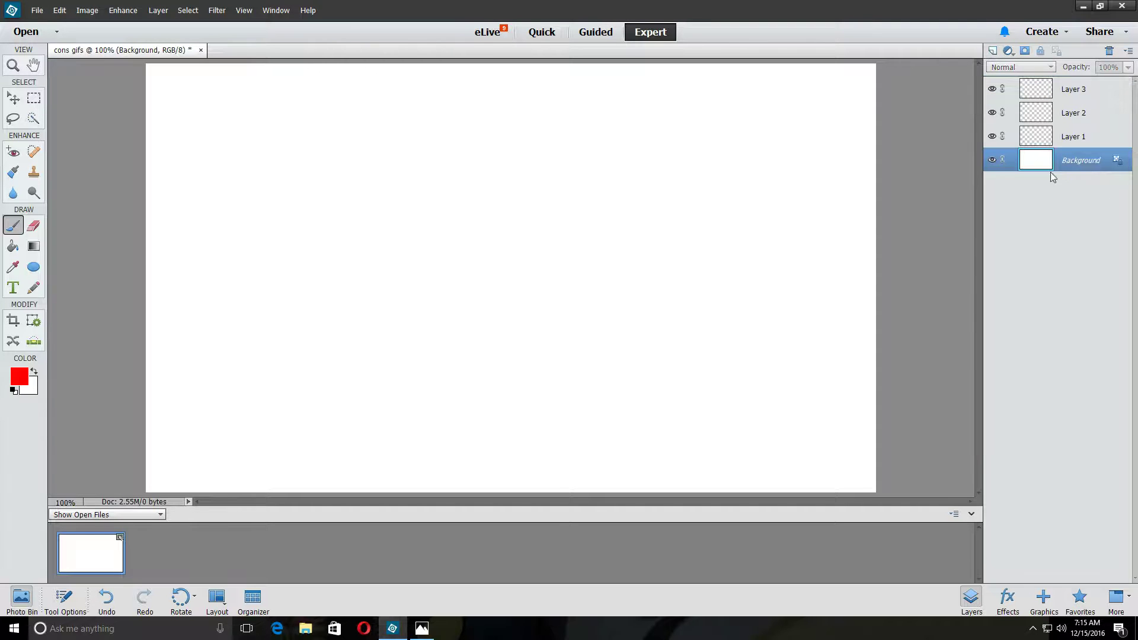
{"action": "left_click", "coordinate": [1110, 51]}
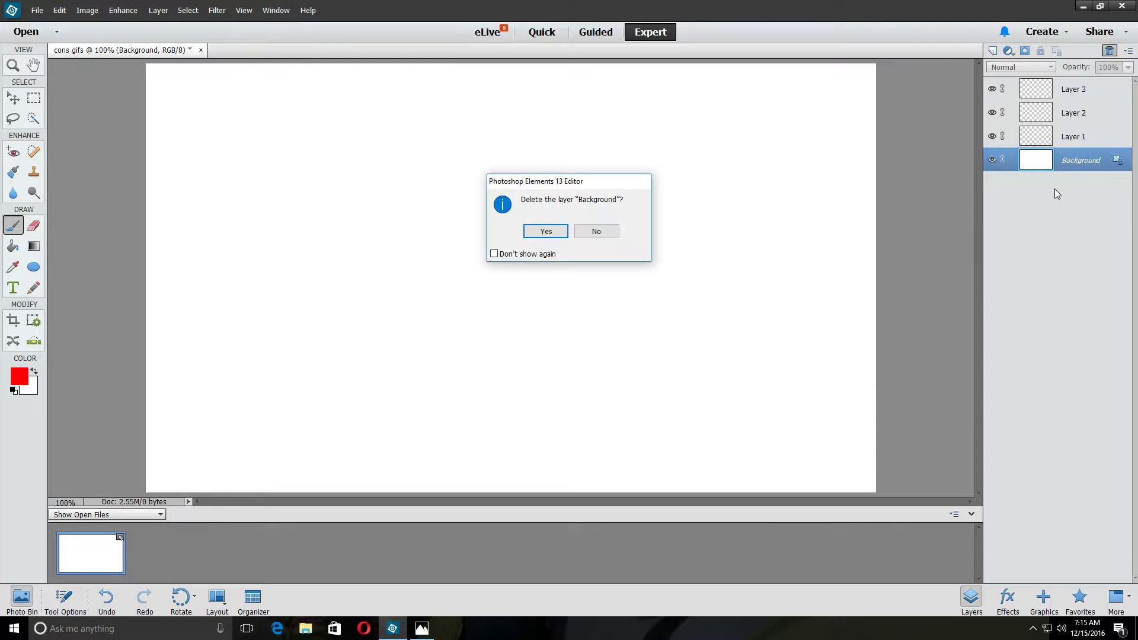
{"action": "left_click", "coordinate": [543, 233]}
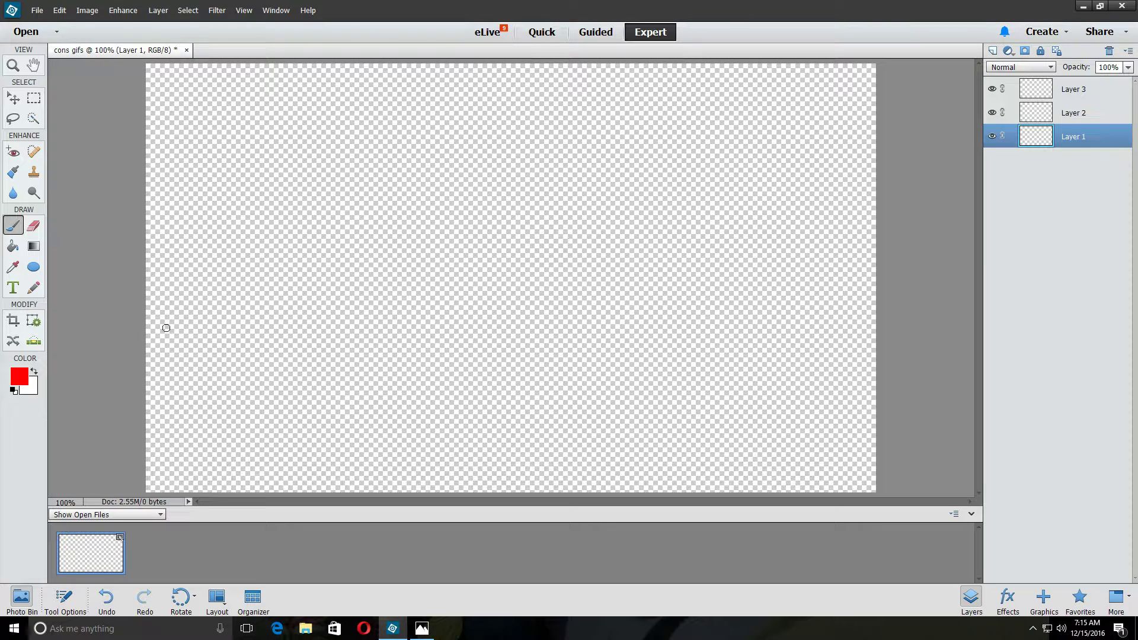
Step: Keep red as the paint colour and switch to the Brush tool
{"action": "left_click", "coordinate": [18, 381]}
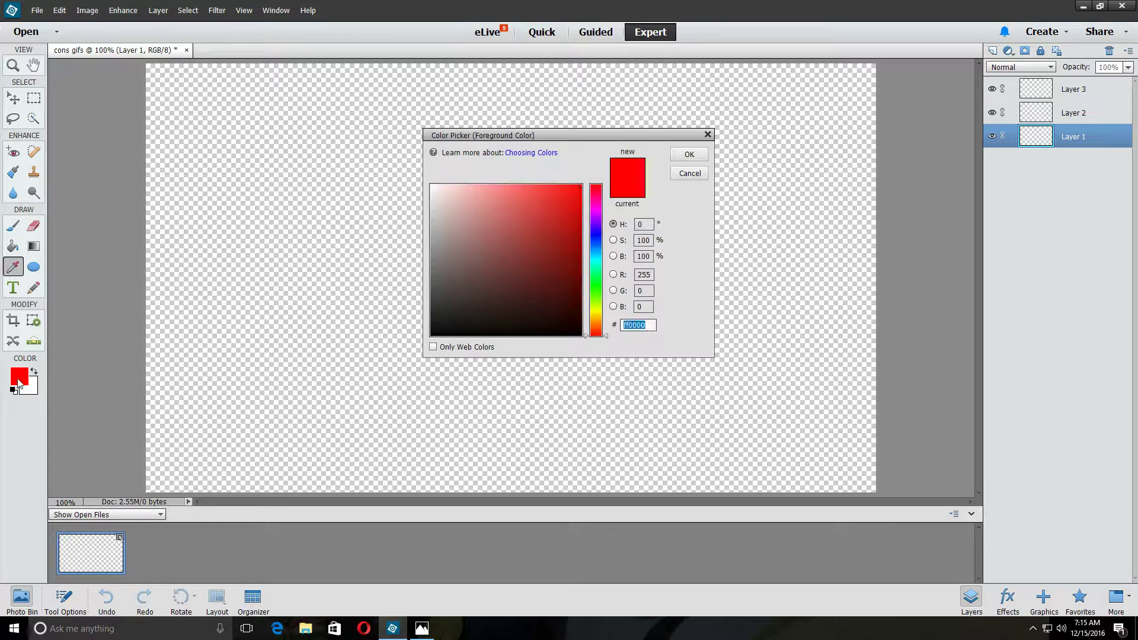
{"action": "left_click", "coordinate": [708, 134]}
{"action": "left_click", "coordinate": [15, 229]}
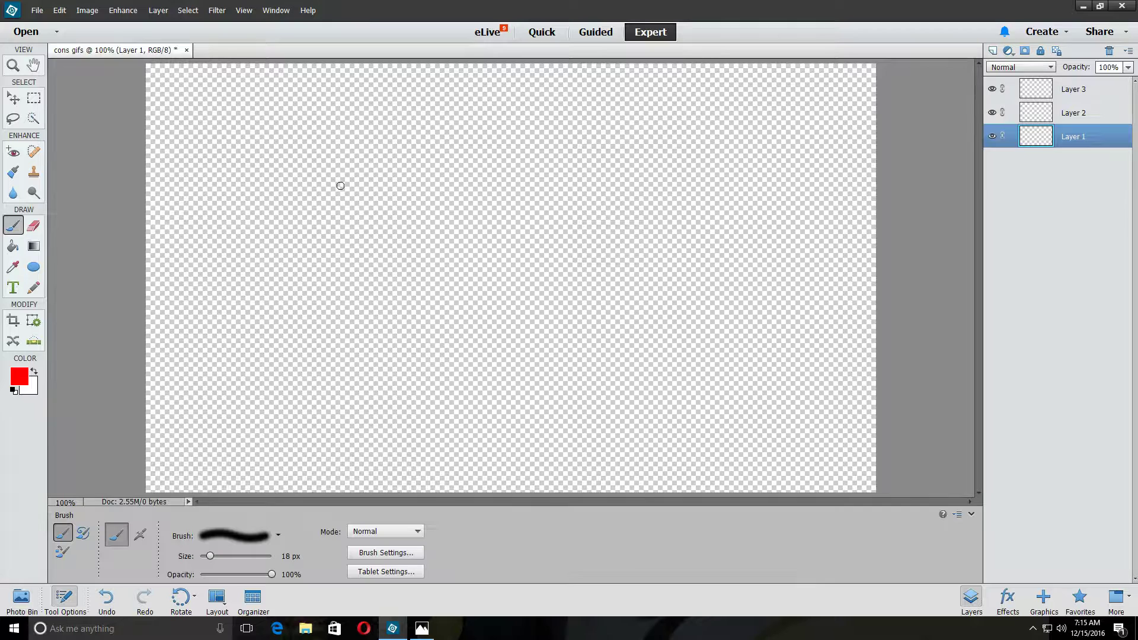
Step: Lock Layers 2 and 3, then make Layer 1 the active layer
{"action": "left_click", "coordinate": [1045, 115]}
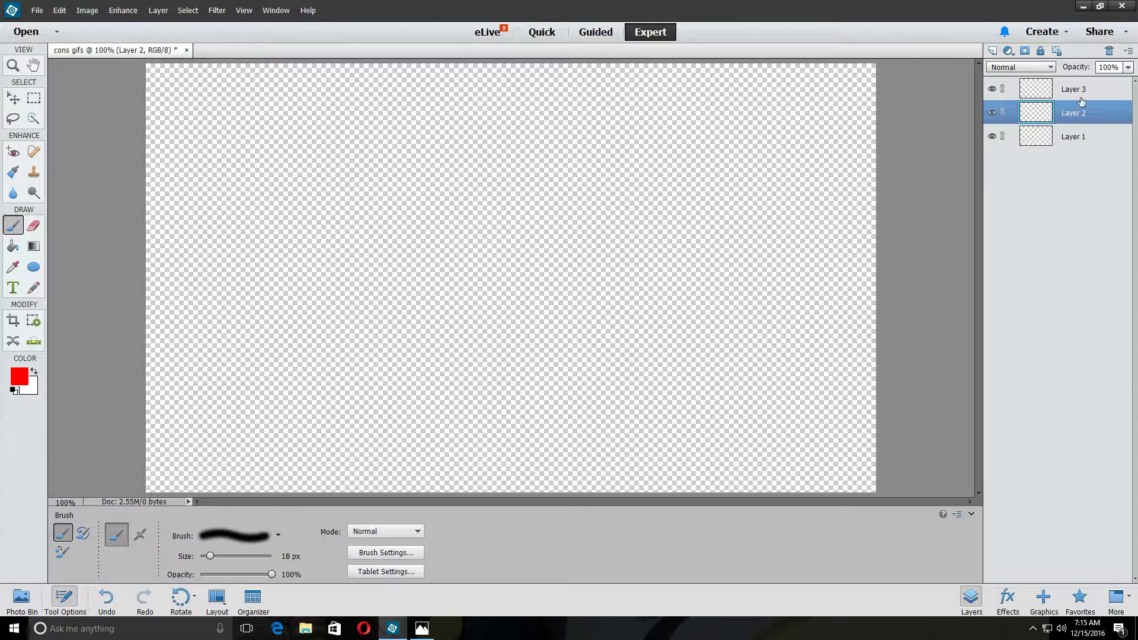
{"action": "left_click", "coordinate": [1043, 54]}
{"action": "left_click", "coordinate": [1043, 90]}
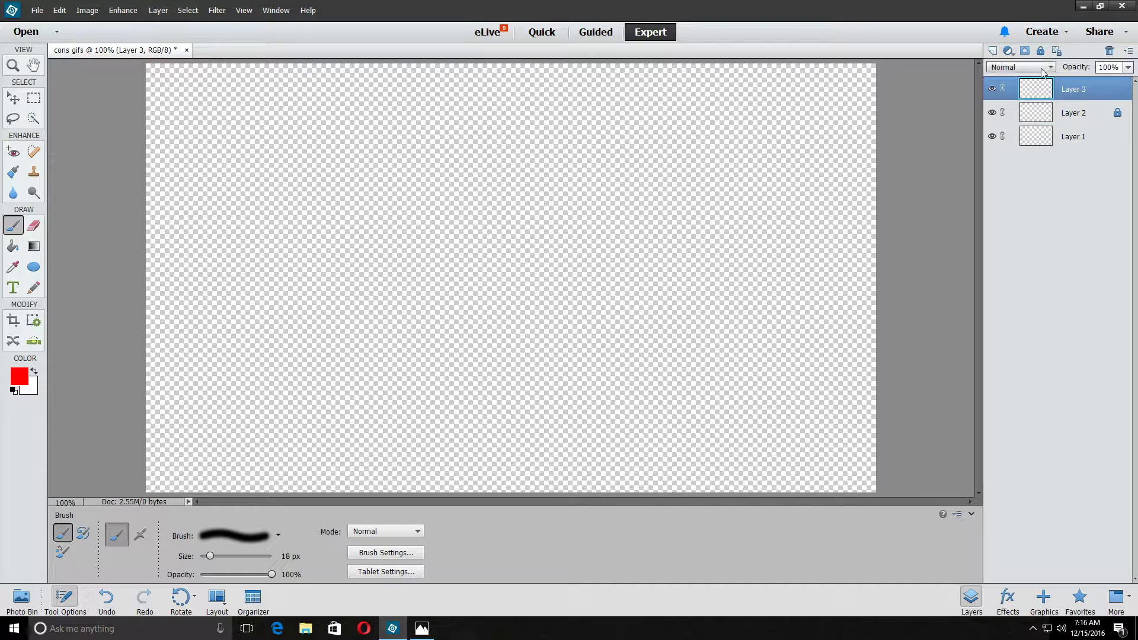
{"action": "left_click", "coordinate": [1040, 53]}
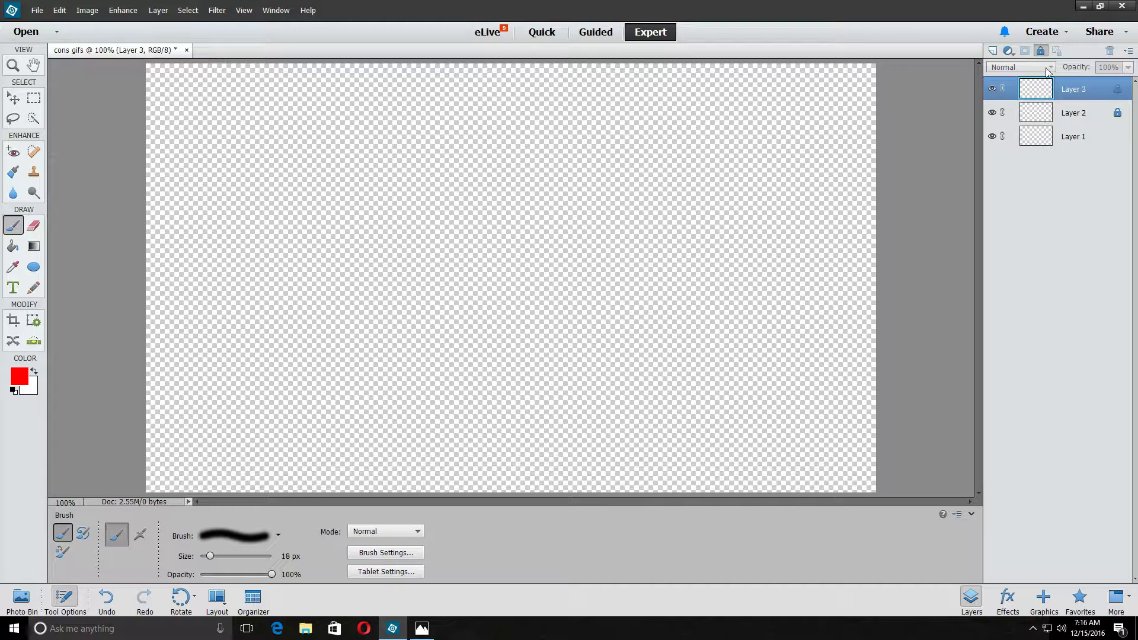
{"action": "left_click", "coordinate": [1037, 140]}
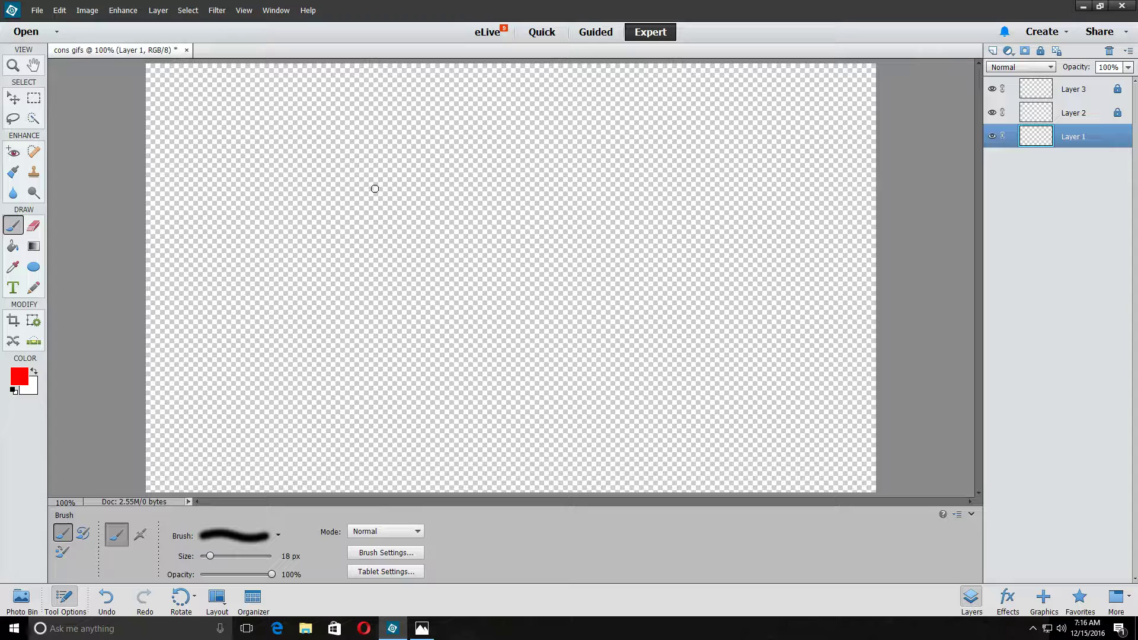
Step: Brush the red letters C, o, n, s onto Layer 1 and lock it
{"action": "mouse_move", "coordinate": [363, 191]}
{"action": "left_mouse_down"}
{"action": "mouse_move", "coordinate": [289, 143]}
{"action": "mouse_move", "coordinate": [246, 249]}
{"action": "mouse_move", "coordinate": [280, 363]}
{"action": "mouse_move", "coordinate": [386, 311]}
{"action": "left_mouse_up"}
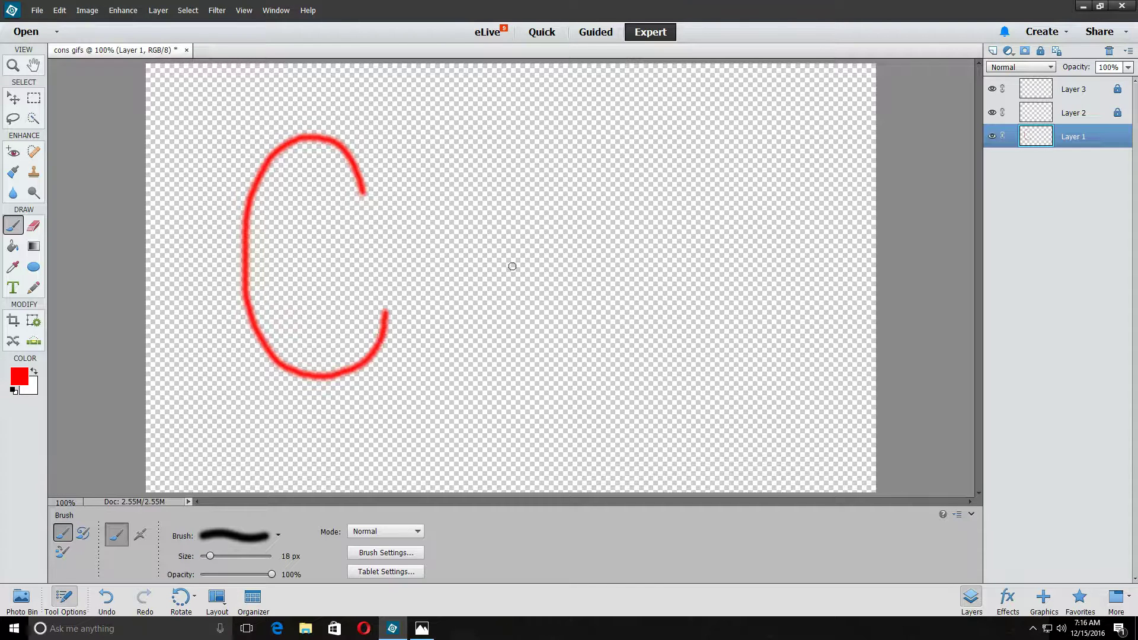
{"action": "mouse_move", "coordinate": [508, 239]}
{"action": "left_mouse_down"}
{"action": "mouse_move", "coordinate": [449, 229]}
{"action": "mouse_move", "coordinate": [426, 286]}
{"action": "mouse_move", "coordinate": [431, 331]}
{"action": "mouse_move", "coordinate": [485, 363]}
{"action": "mouse_move", "coordinate": [525, 348]}
{"action": "mouse_move", "coordinate": [534, 271]}
{"action": "mouse_move", "coordinate": [504, 238]}
{"action": "left_mouse_up"}
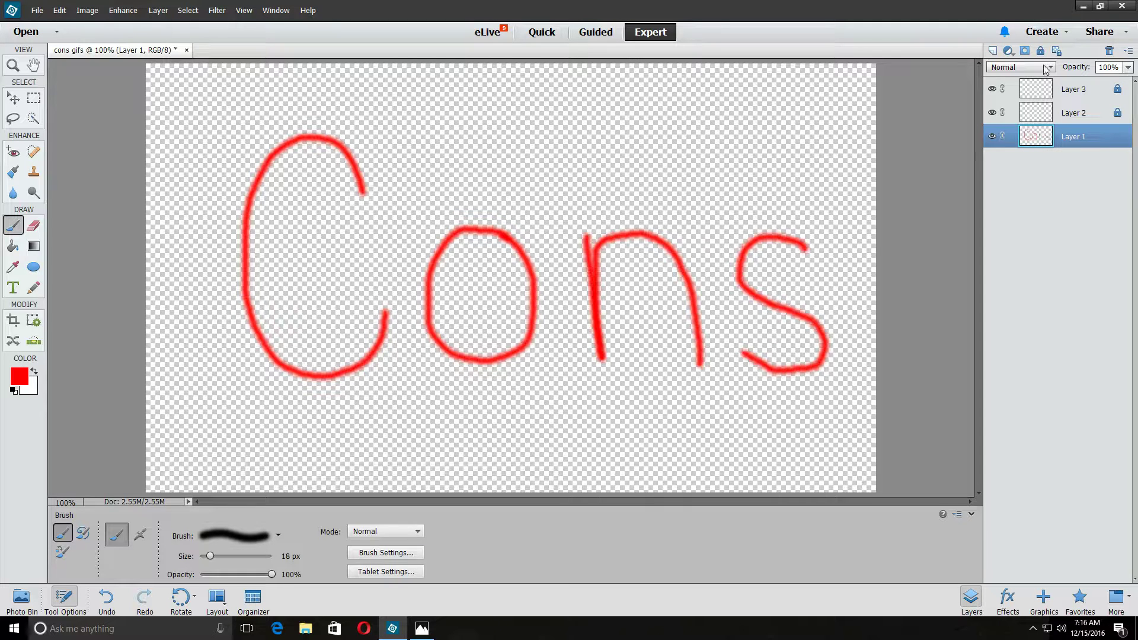
{"action": "left_click", "coordinate": [1043, 51]}
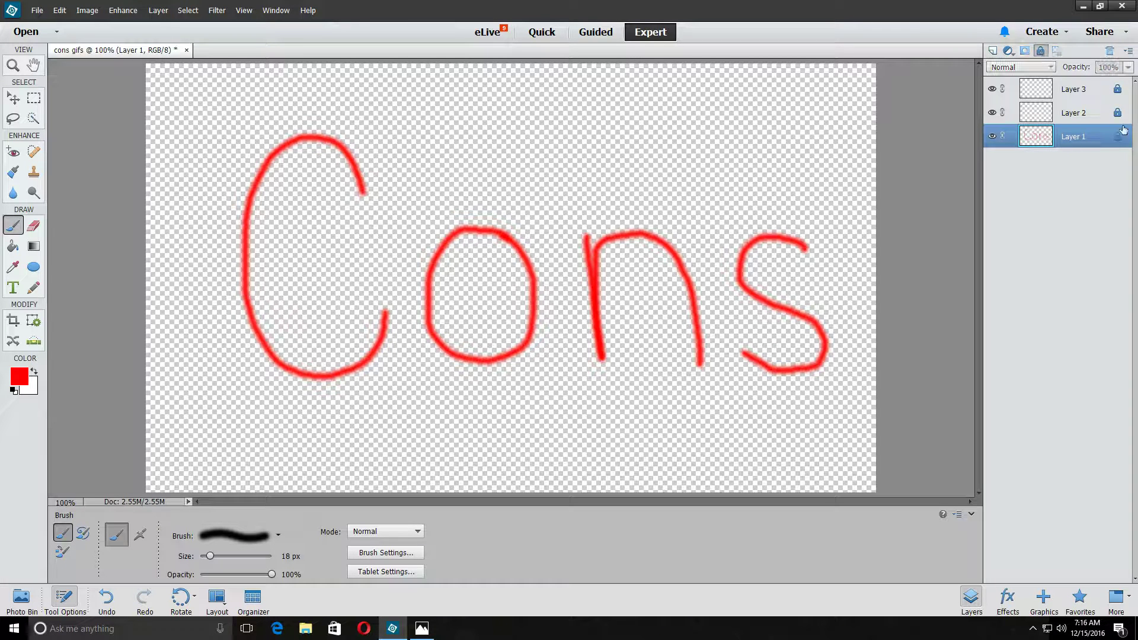
Step: Retrace the red Cons letters onto Layer 2 and lock that layer
{"action": "left_click", "coordinate": [1044, 122]}
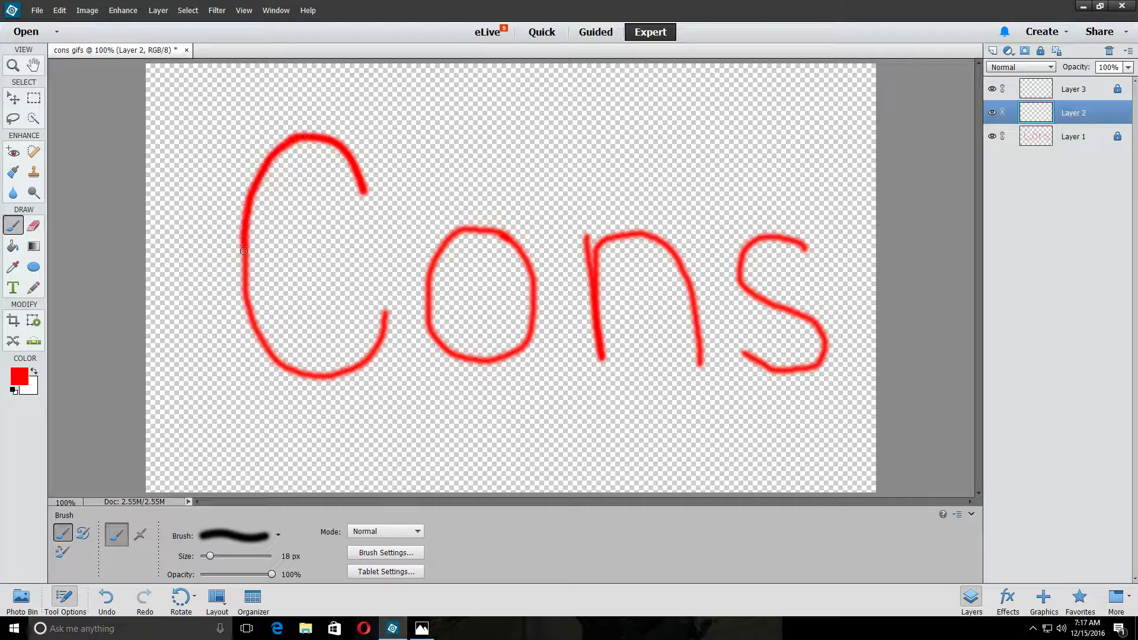
{"action": "left_click_drag", "start_coordinate": [240, 258], "coordinate": [389, 311]}
{"action": "mouse_move", "coordinate": [479, 228]}
{"action": "left_mouse_down"}
{"action": "mouse_move", "coordinate": [431, 299]}
{"action": "mouse_move", "coordinate": [462, 362]}
{"action": "mouse_move", "coordinate": [537, 302]}
{"action": "mouse_move", "coordinate": [491, 227]}
{"action": "left_mouse_up"}
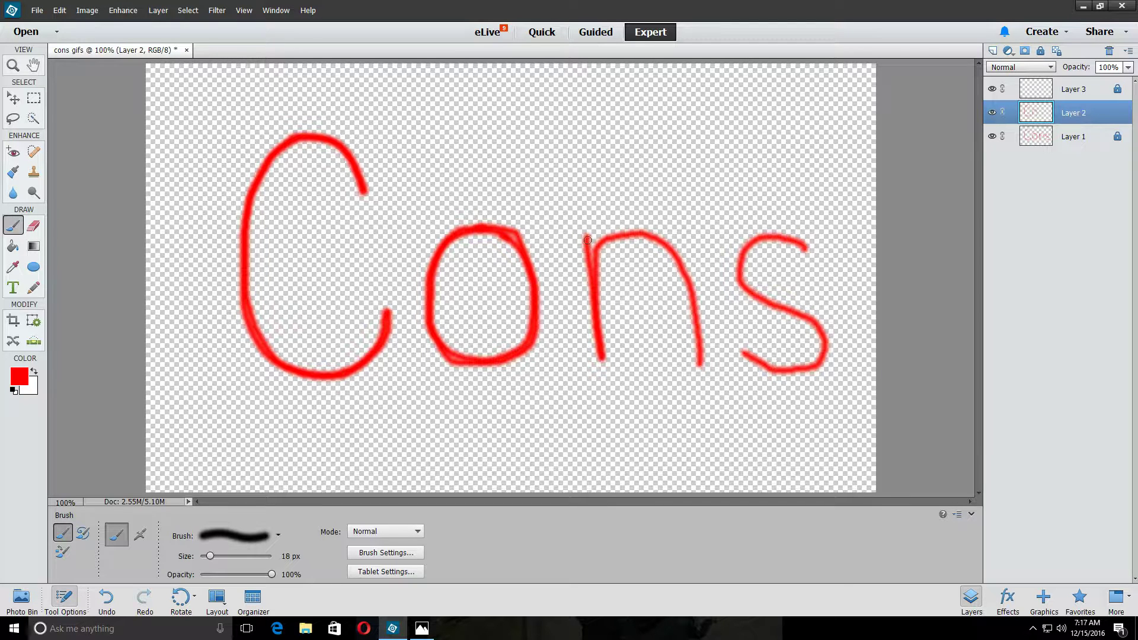
{"action": "left_click_drag", "start_coordinate": [587, 237], "coordinate": [597, 321]}
{"action": "mouse_move", "coordinate": [829, 343]}
{"action": "left_mouse_down"}
{"action": "mouse_move", "coordinate": [827, 357]}
{"action": "mouse_move", "coordinate": [801, 367]}
{"action": "mouse_move", "coordinate": [766, 368]}
{"action": "mouse_move", "coordinate": [749, 354]}
{"action": "left_mouse_up"}
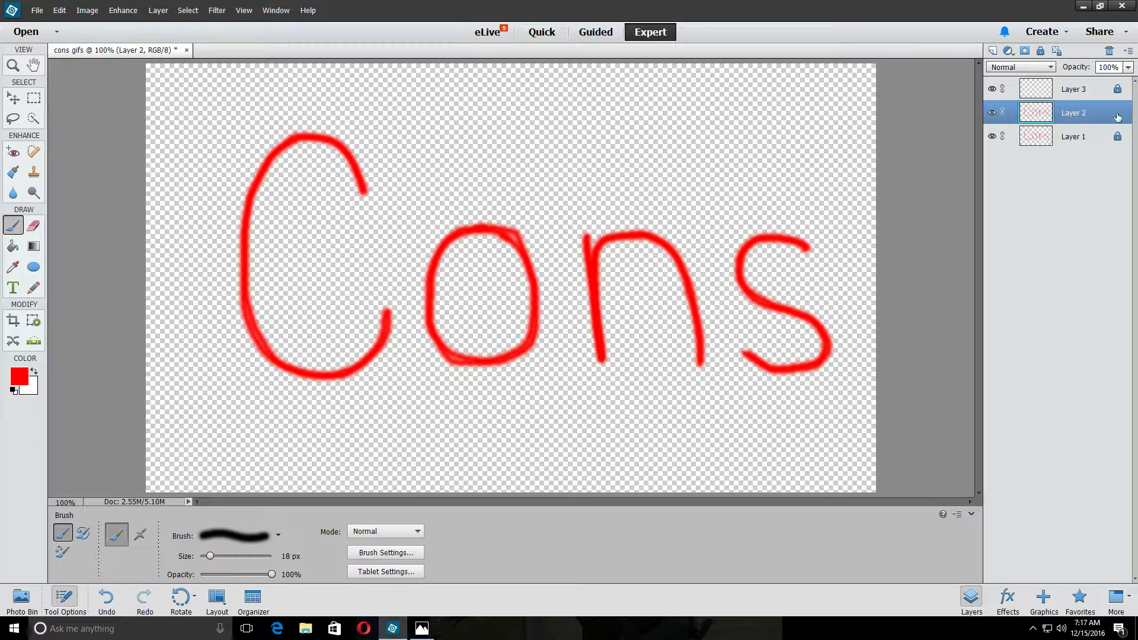
{"action": "left_click", "coordinate": [1041, 51]}
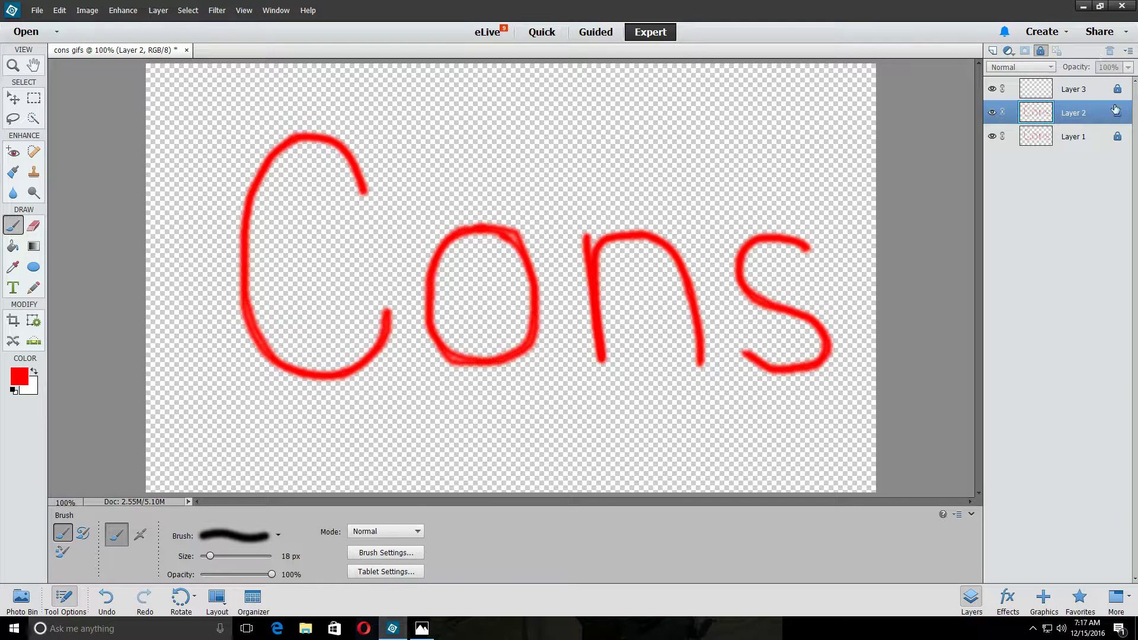
Step: Unlock Layer 3 for editing while Layer 2 stays locked, leaving Layer 3 active
{"action": "left_click", "coordinate": [1032, 93]}
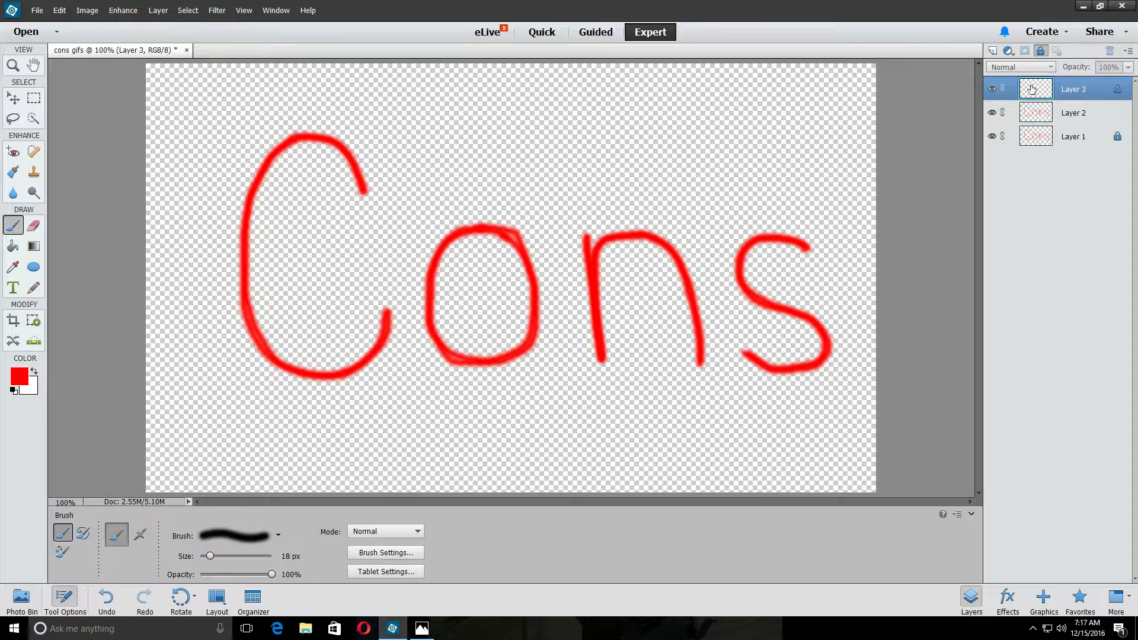
{"action": "left_click", "coordinate": [1039, 53]}
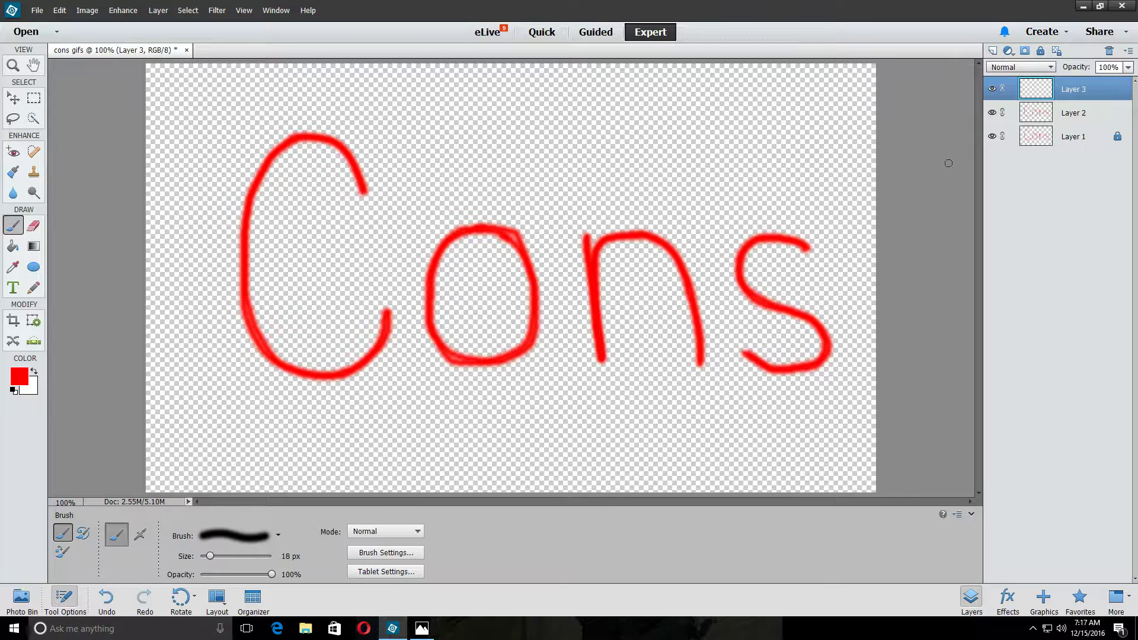
{"action": "left_click", "coordinate": [1075, 120]}
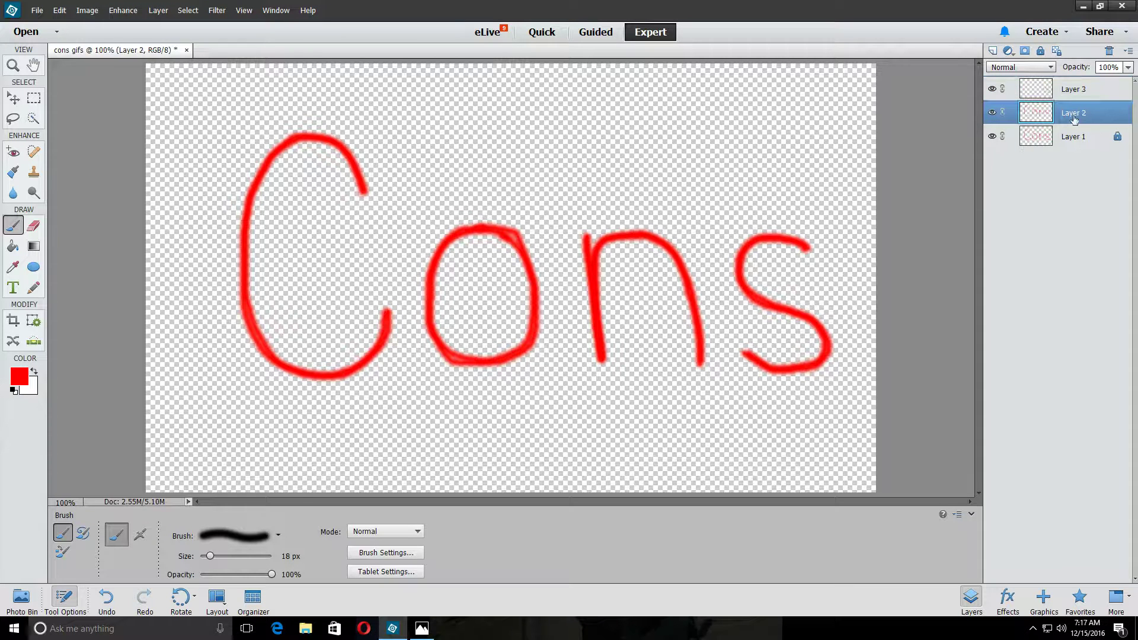
{"action": "left_click", "coordinate": [1041, 51]}
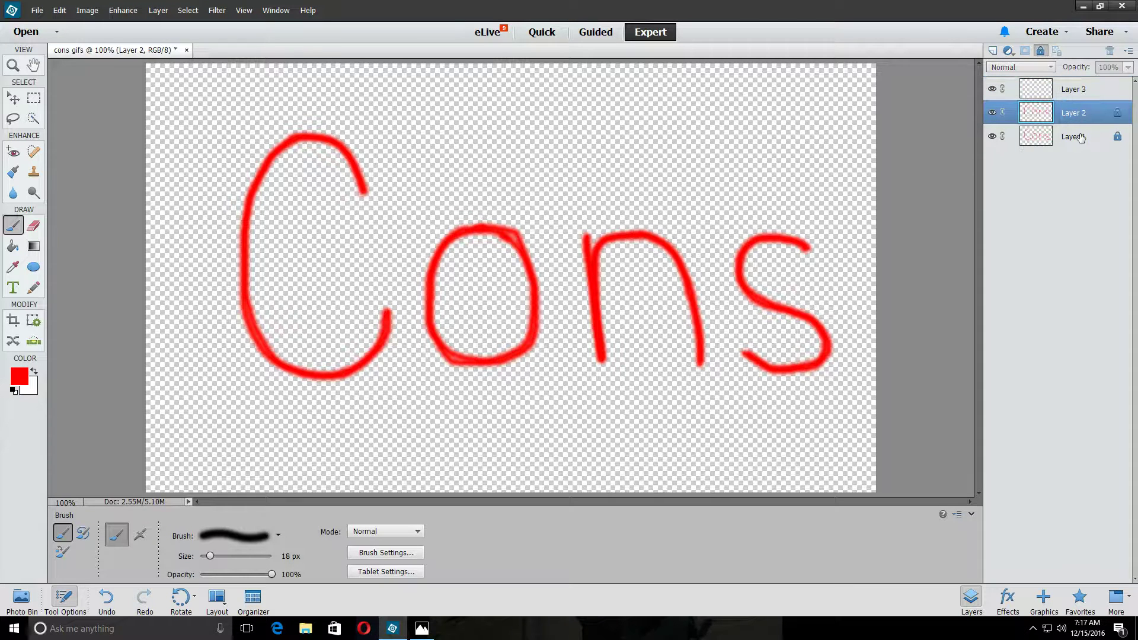
{"action": "left_click", "coordinate": [1035, 94]}
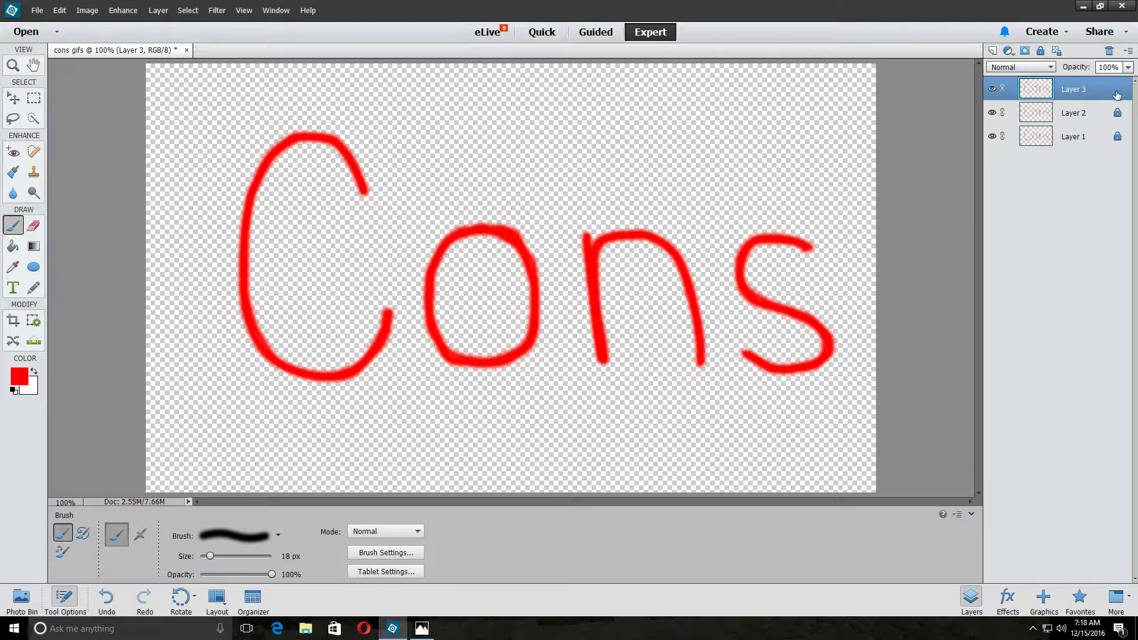
{"action": "left_click", "coordinate": [993, 136]}
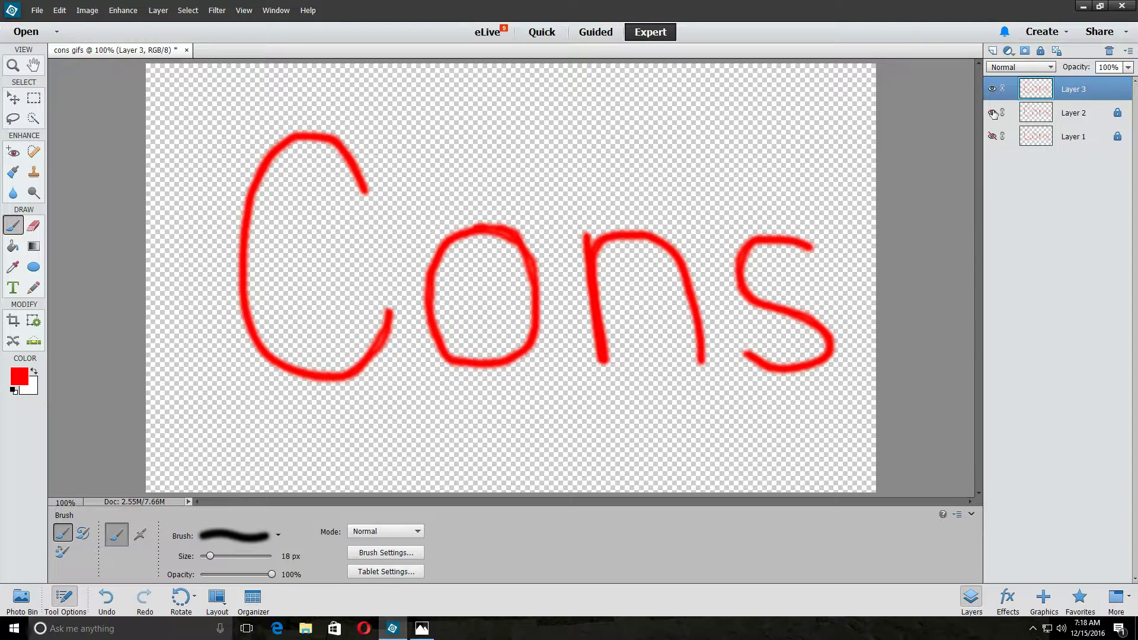
{"action": "left_click", "coordinate": [993, 113]}
{"action": "left_click", "coordinate": [993, 89]}
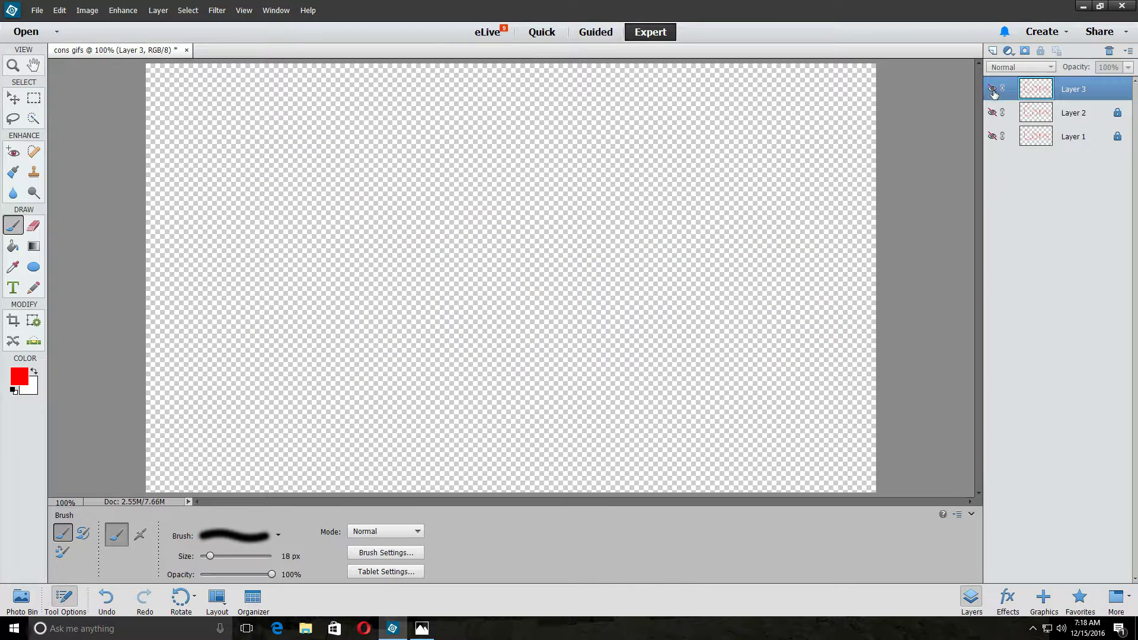
{"action": "left_click", "coordinate": [993, 89]}
{"action": "left_click", "coordinate": [994, 112]}
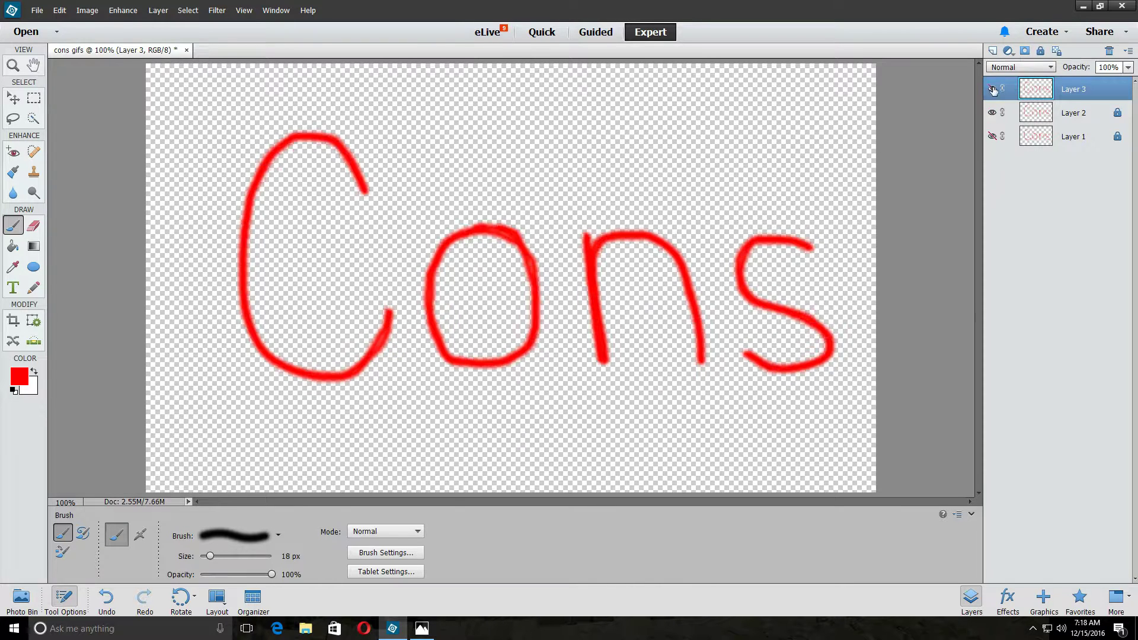
{"action": "left_click", "coordinate": [992, 89]}
{"action": "left_click", "coordinate": [993, 136]}
{"action": "left_click", "coordinate": [993, 112]}
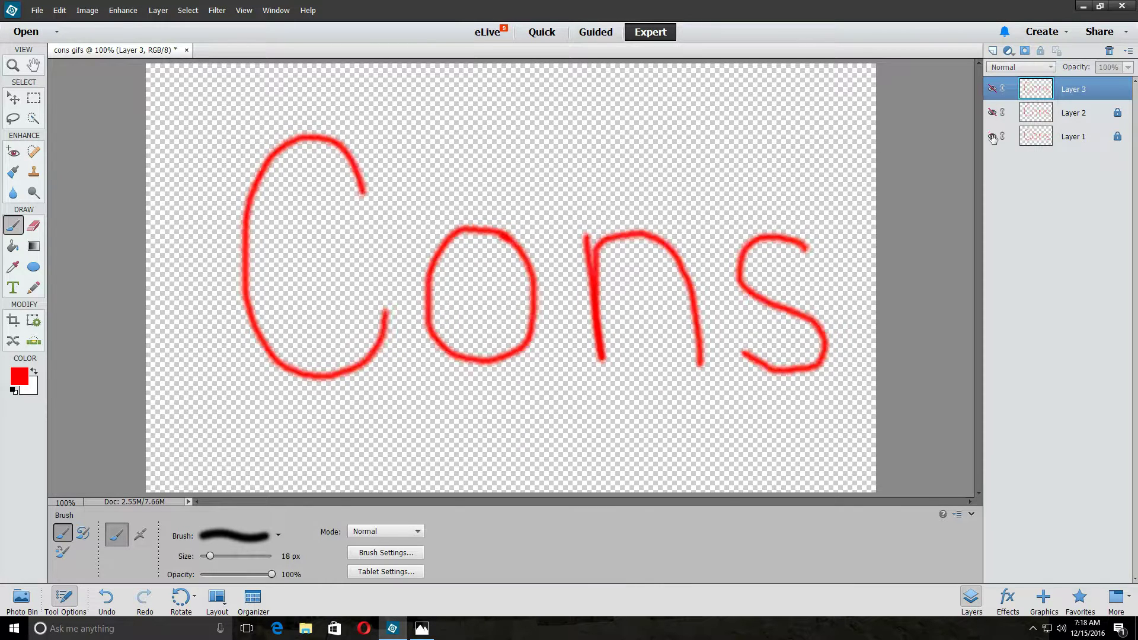
{"action": "left_click", "coordinate": [993, 136]}
{"action": "left_click", "coordinate": [993, 136]}
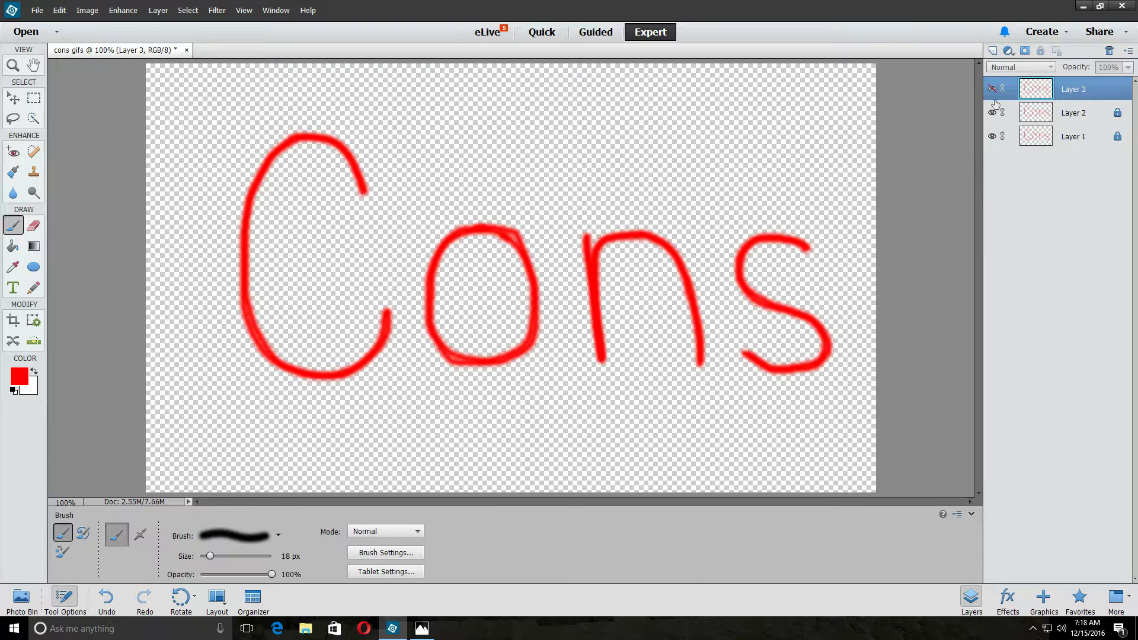
{"action": "left_click", "coordinate": [993, 112]}
{"action": "left_click", "coordinate": [993, 89]}
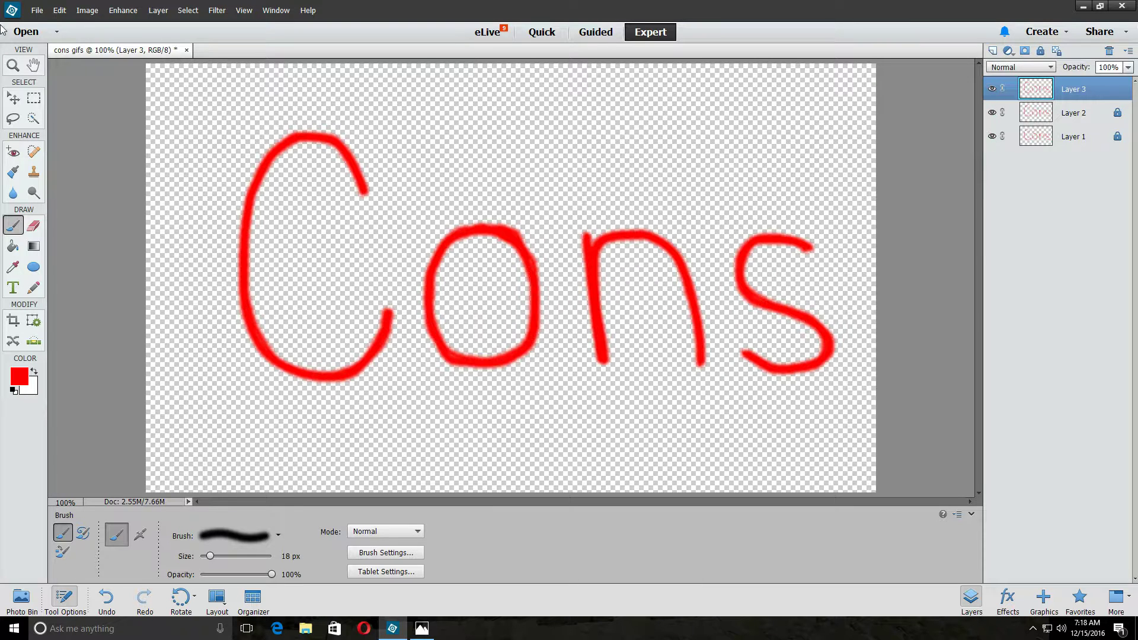
Step: Start Save for Web and keep GIF as the export format
{"action": "left_click", "coordinate": [36, 11]}
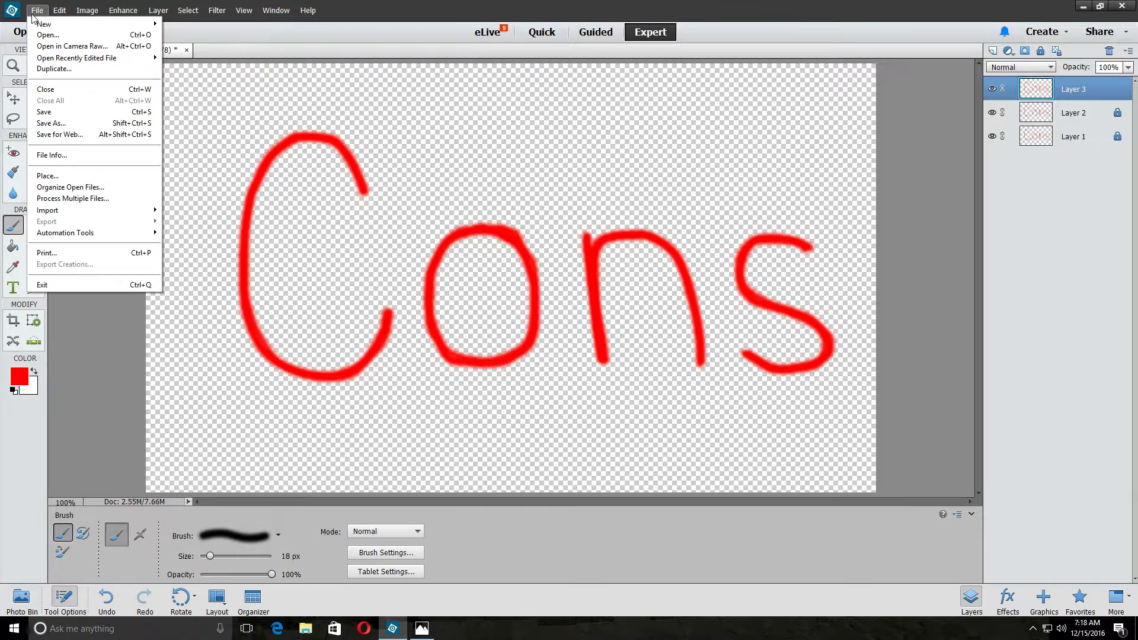
{"action": "left_click", "coordinate": [58, 134]}
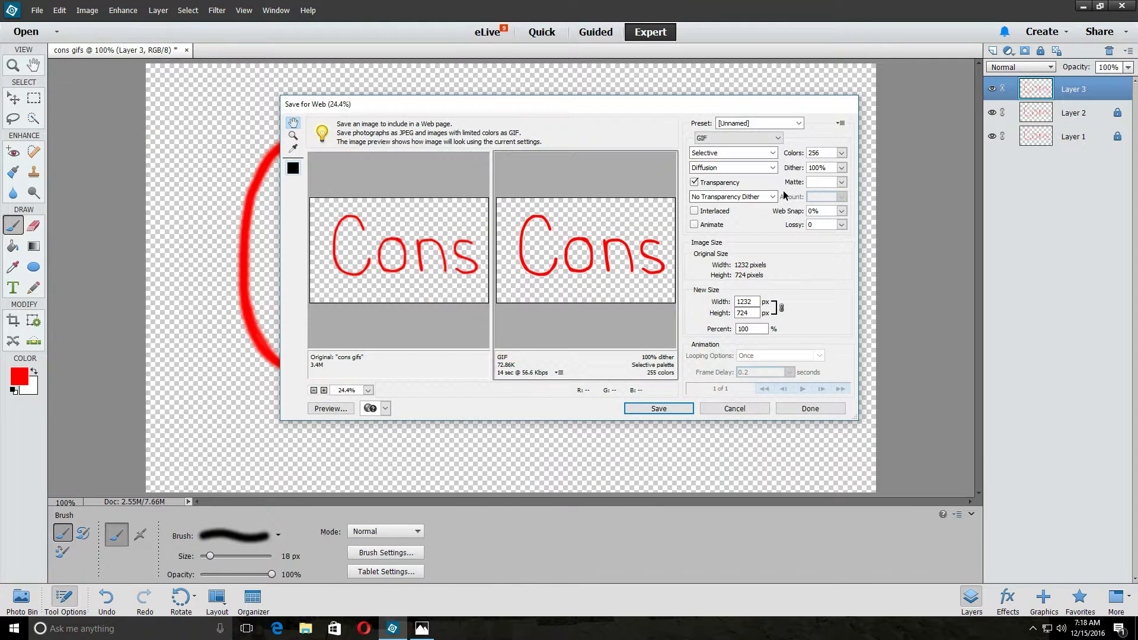
{"action": "left_click", "coordinate": [778, 139]}
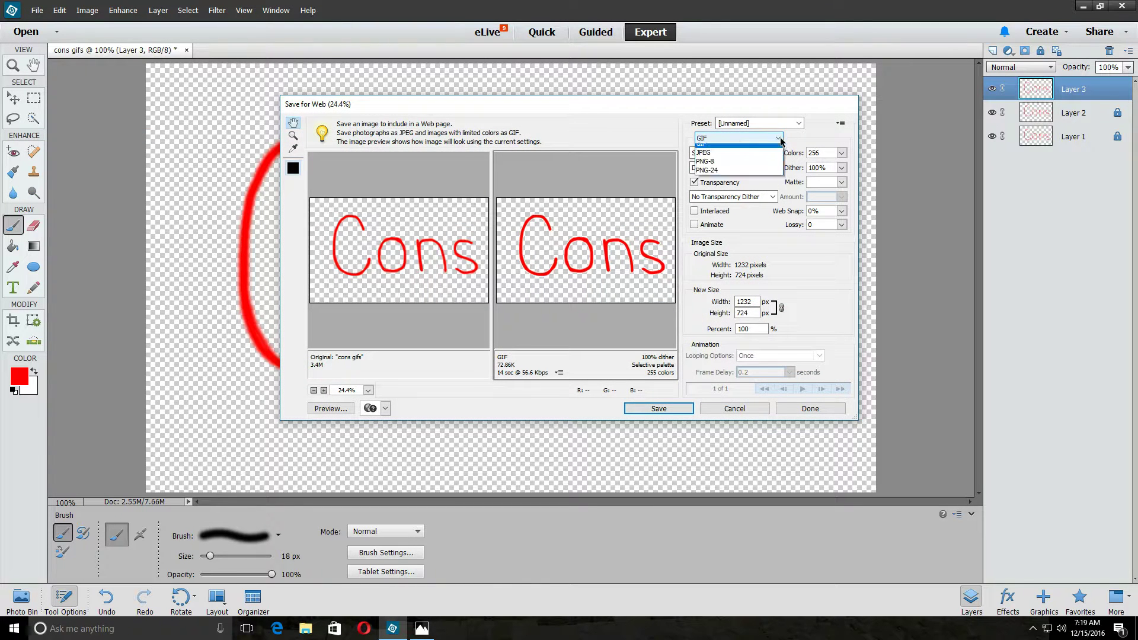
{"action": "left_click", "coordinate": [718, 148]}
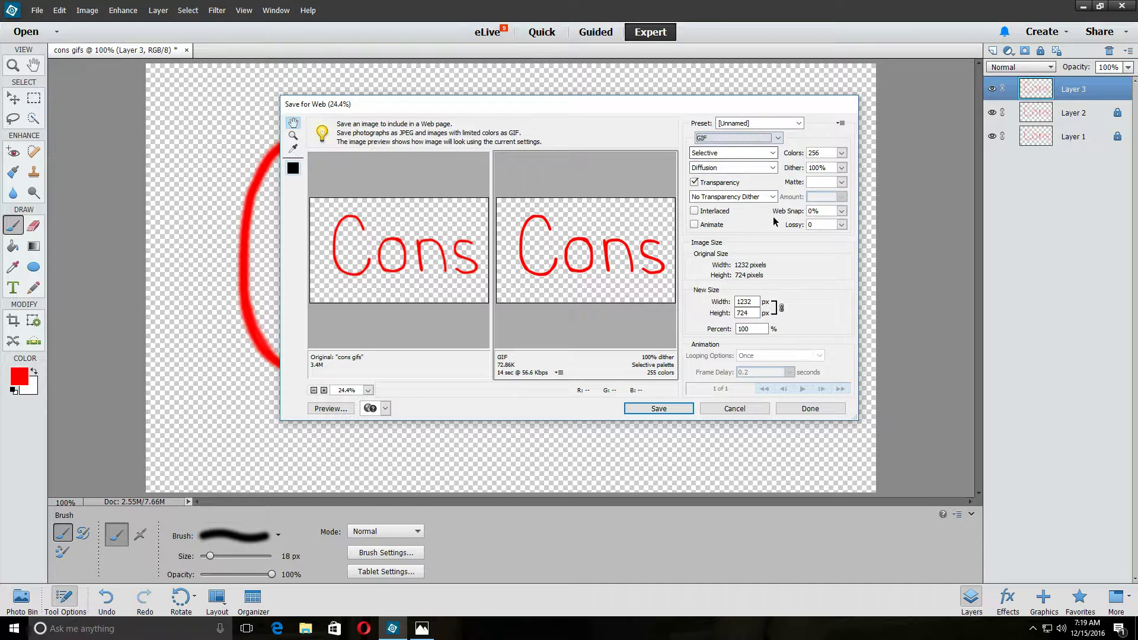
Step: Enable Animate and preview the three frames looping Forever
{"action": "left_click", "coordinate": [695, 224]}
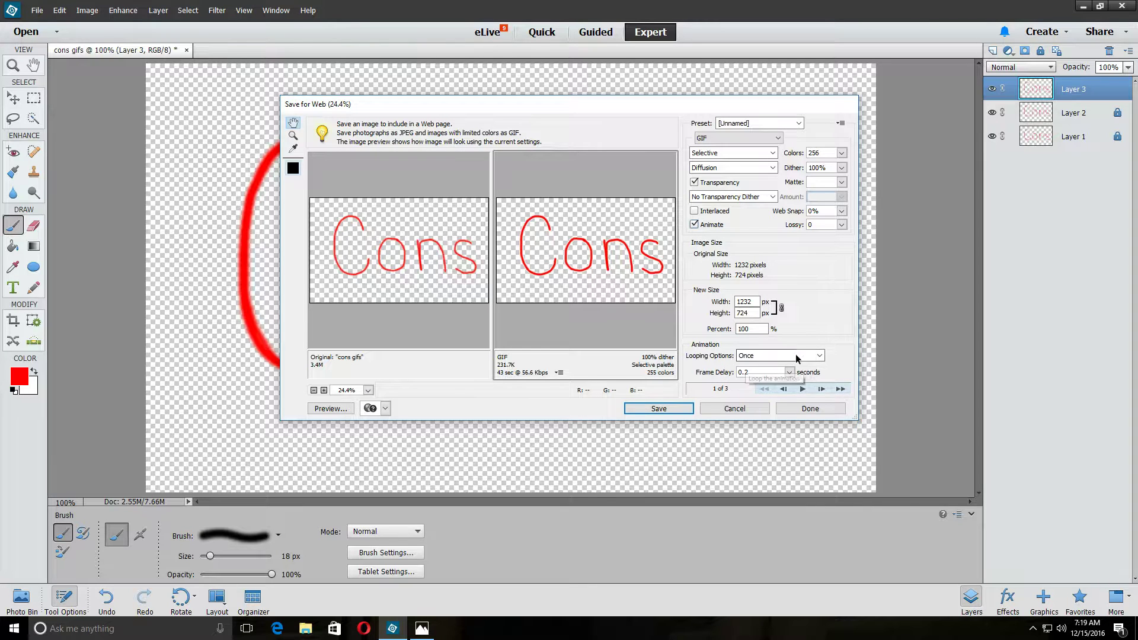
{"action": "left_click", "coordinate": [804, 388]}
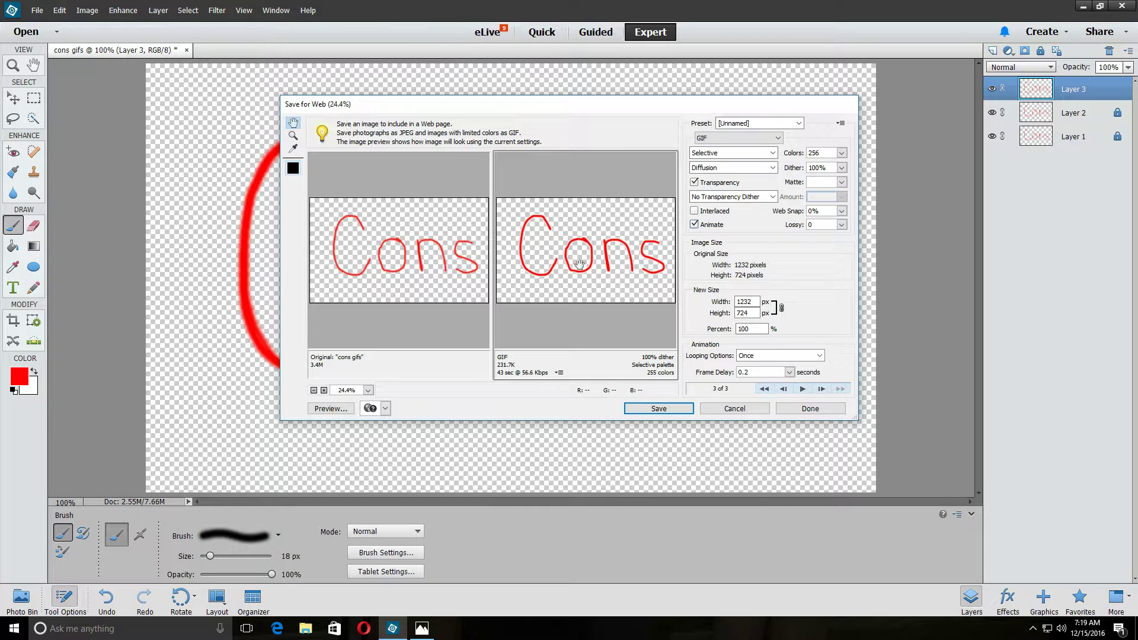
{"action": "left_click", "coordinate": [778, 357]}
{"action": "left_click", "coordinate": [774, 376]}
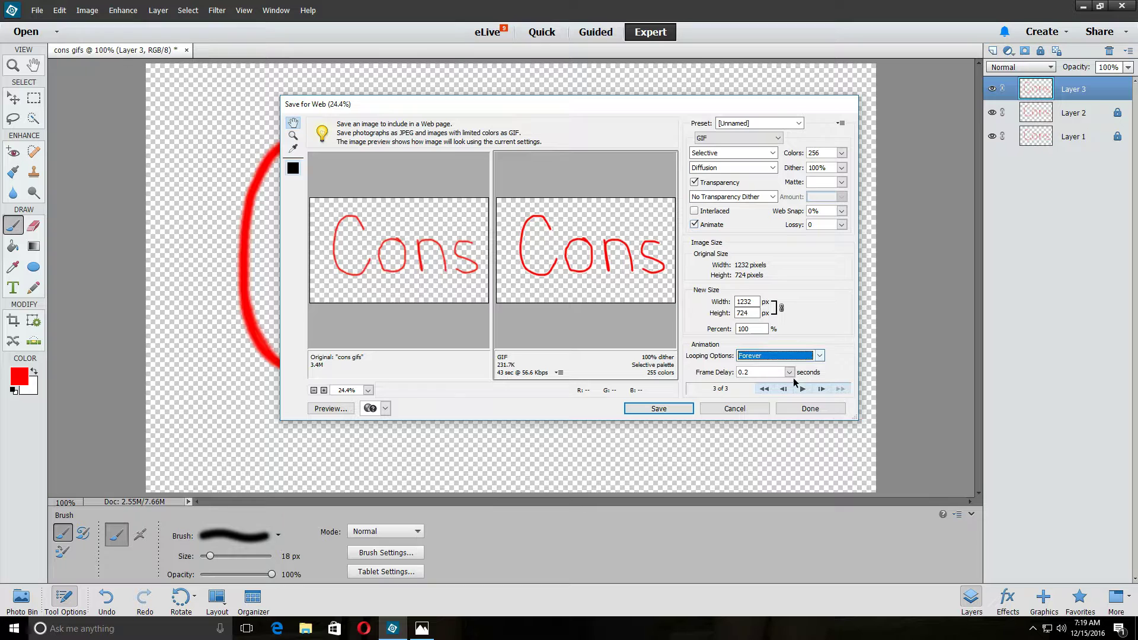
{"action": "left_click", "coordinate": [804, 389]}
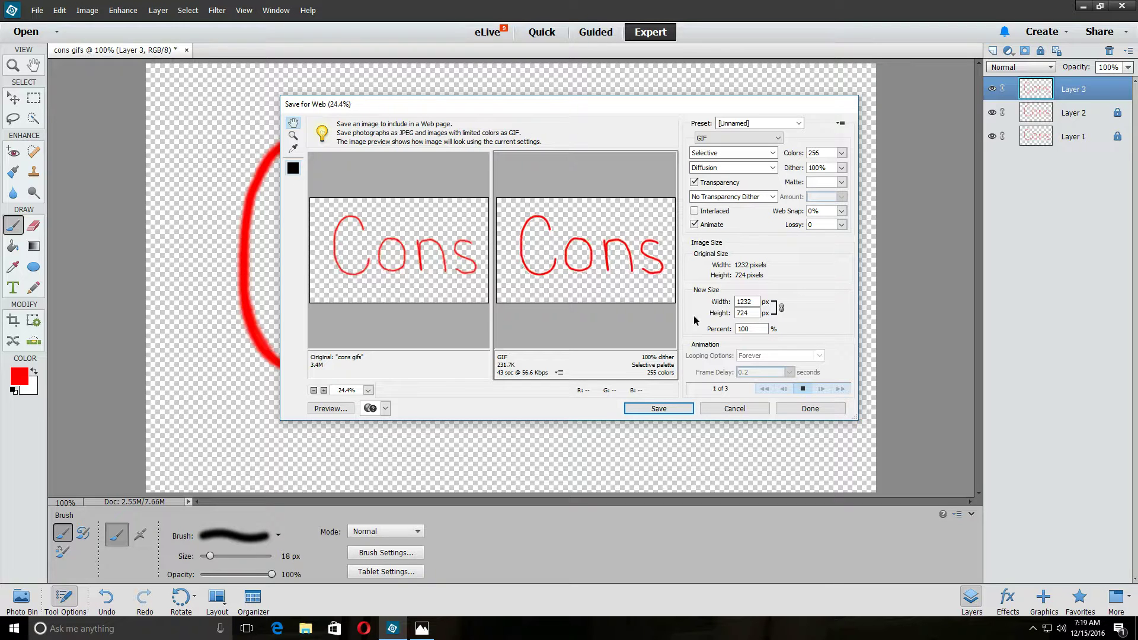
Step: Set Looping Options back to Once and replay the preview
{"action": "left_click", "coordinate": [803, 389]}
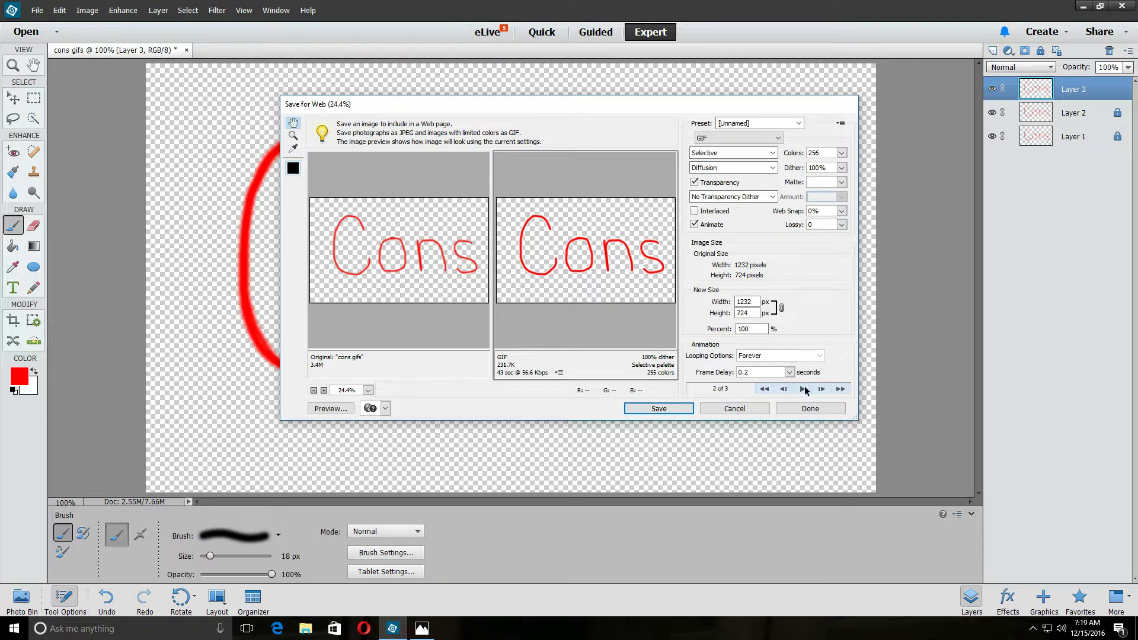
{"action": "left_click", "coordinate": [822, 356]}
{"action": "left_click", "coordinate": [788, 369]}
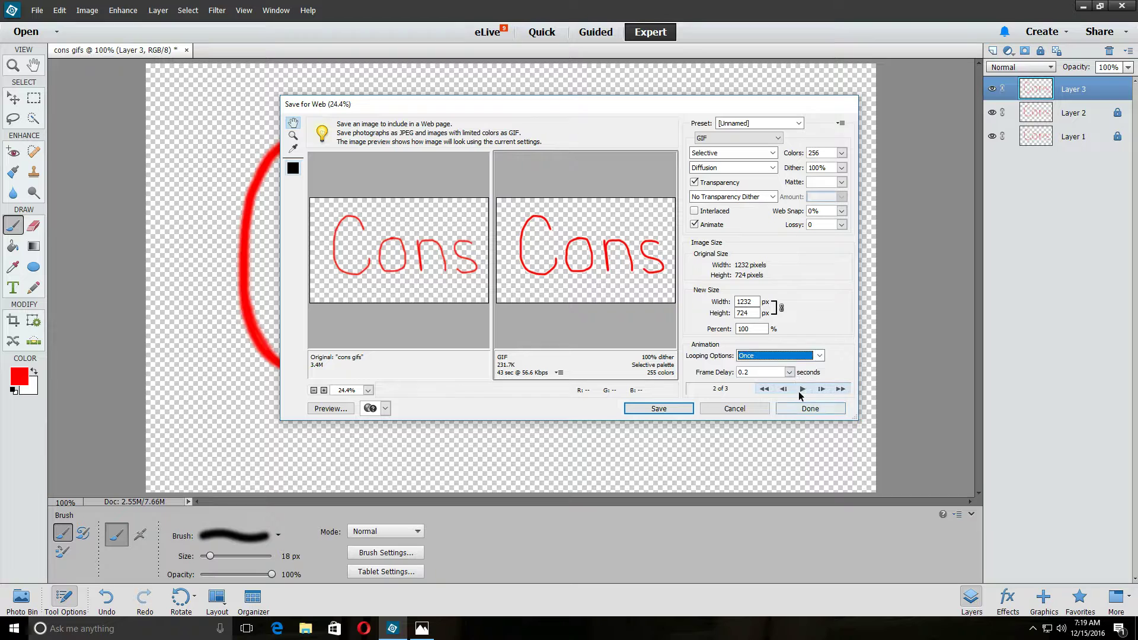
{"action": "left_click", "coordinate": [804, 390]}
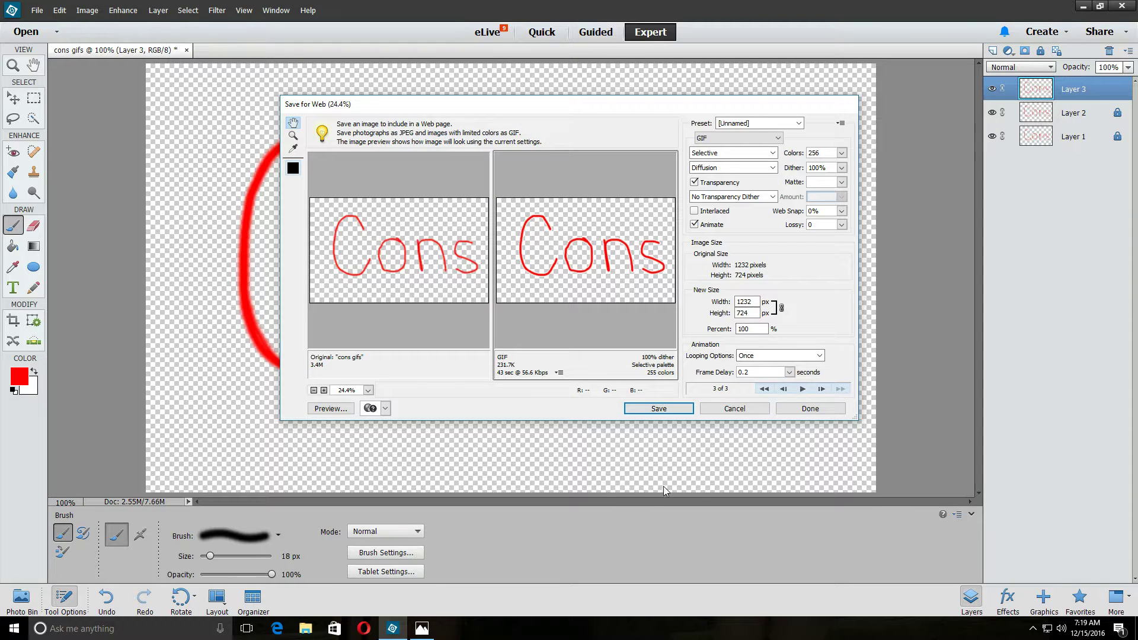
Step: Save cons-gifs.gif into the solar panel folder and open it in Photos from File Explorer
{"action": "left_click", "coordinate": [659, 410]}
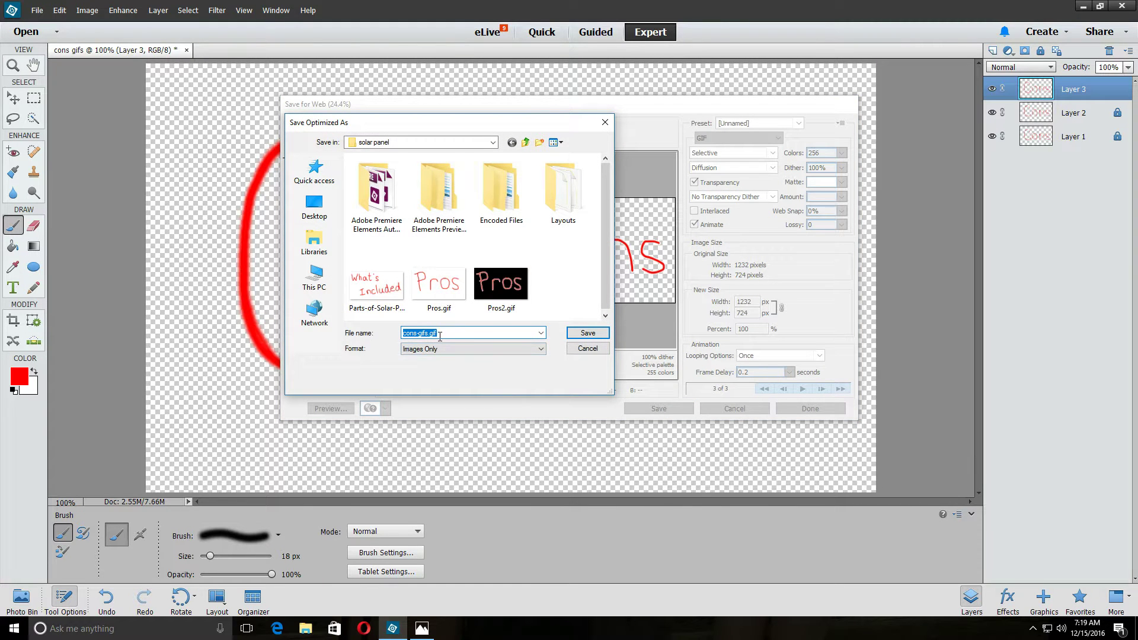
{"action": "left_click", "coordinate": [605, 335]}
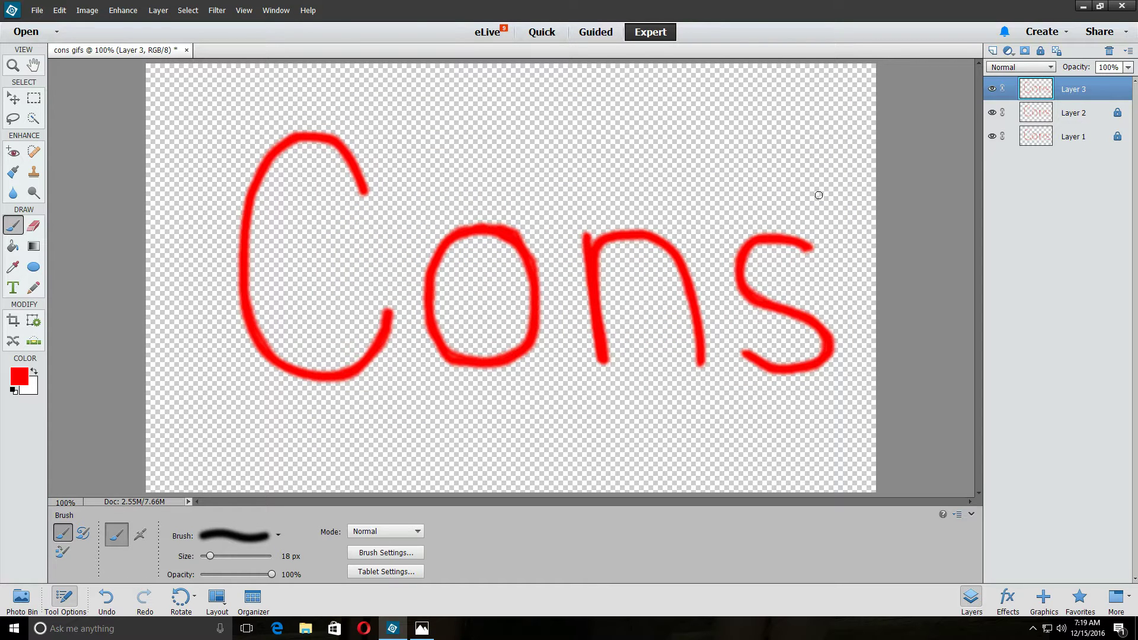
{"action": "left_click", "coordinate": [306, 630]}
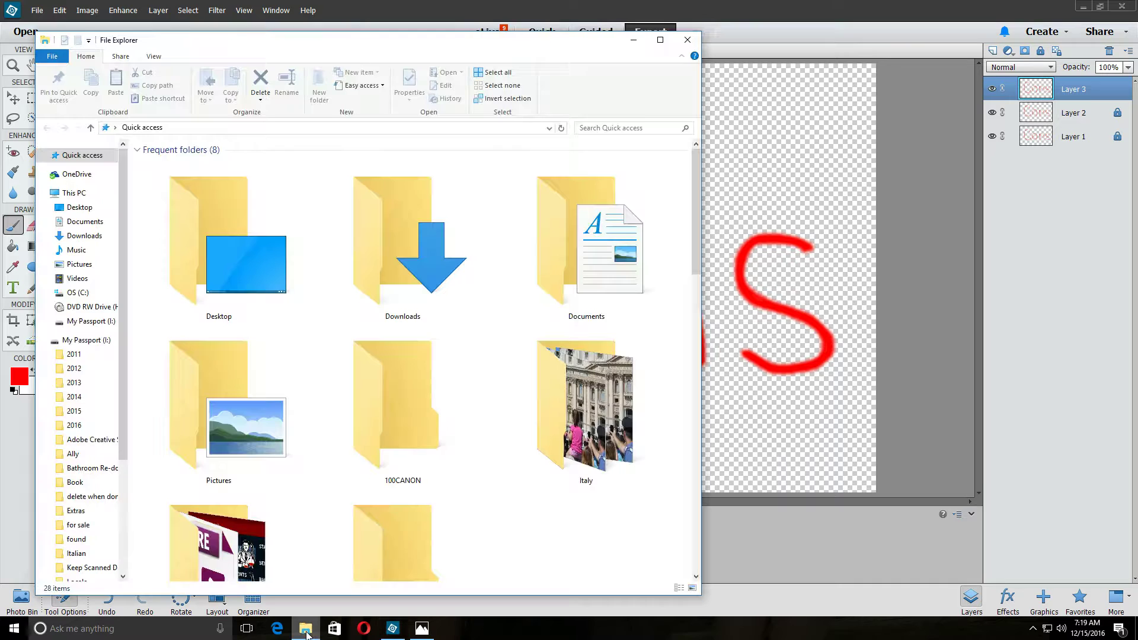
{"action": "scroll", "coordinate": [415, 300], "scroll_direction": "down", "scroll_amount": 5}
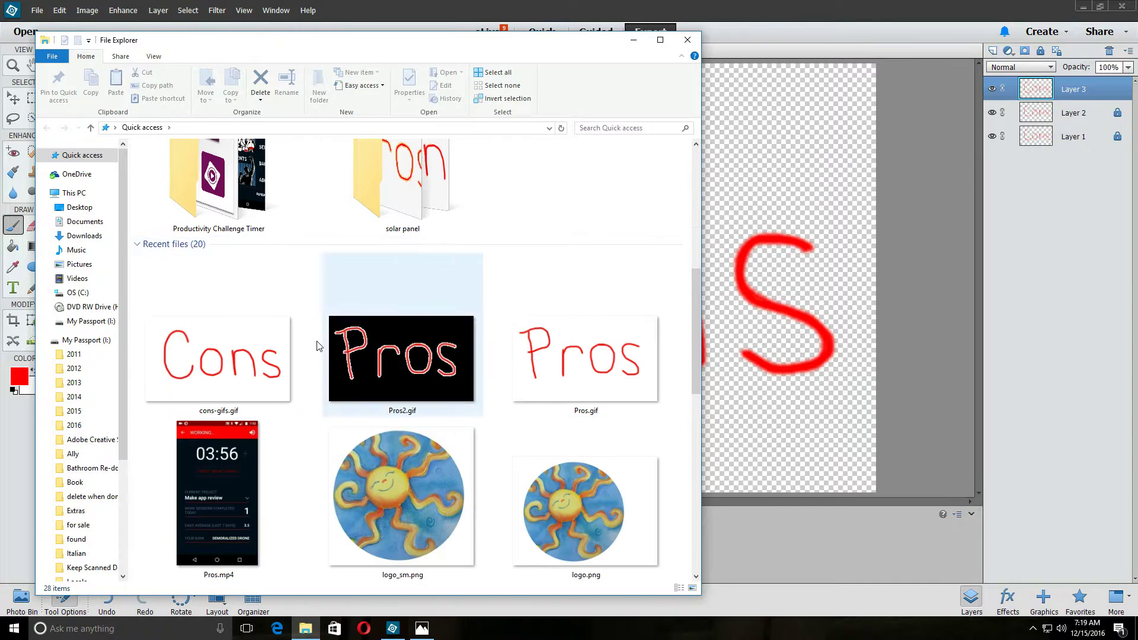
{"action": "double_click", "coordinate": [209, 356]}
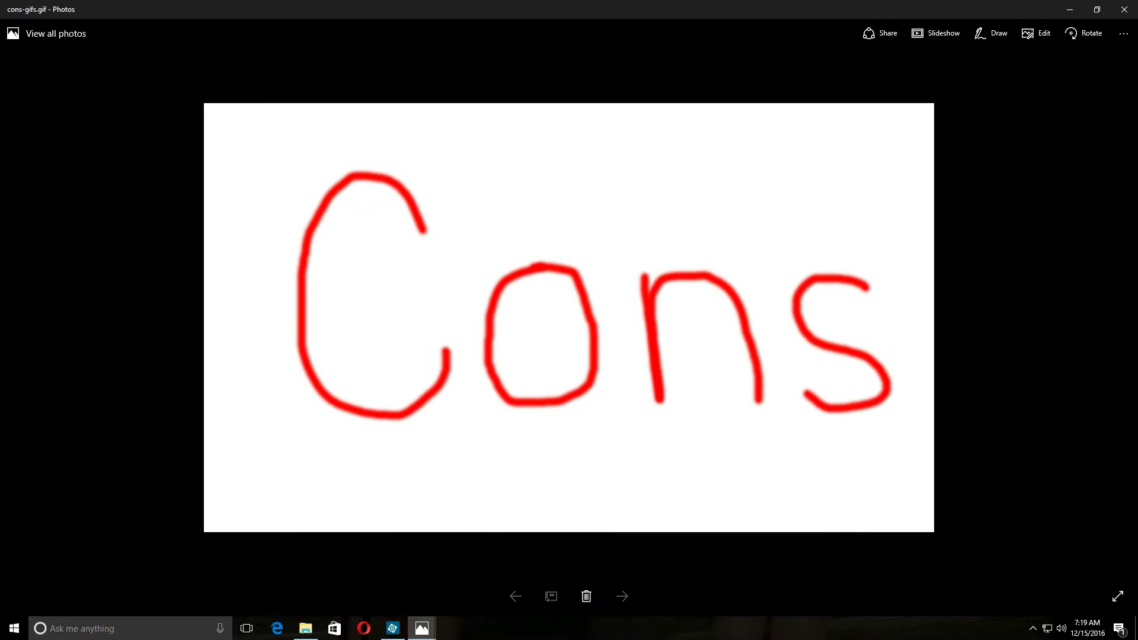